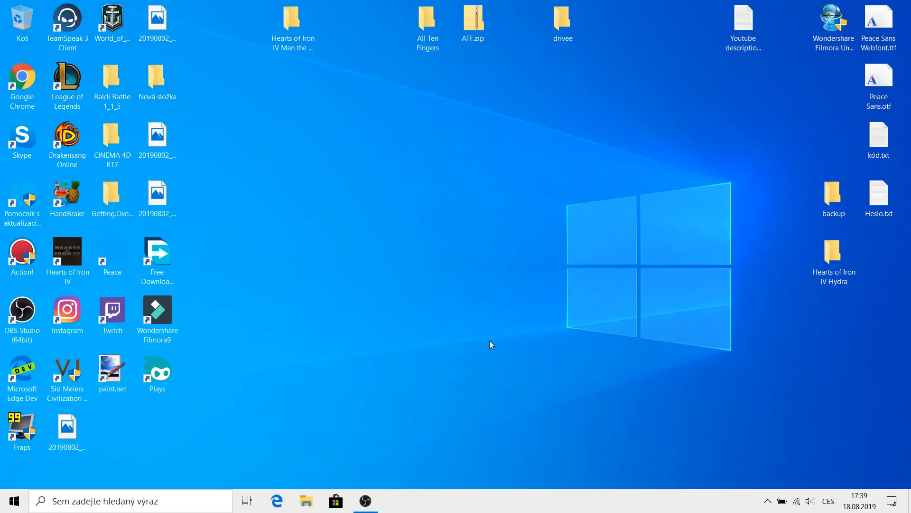
Switch to OBS and review the Output, Video and Advanced settings.
{"action": "left_click", "coordinate": [366, 502]}
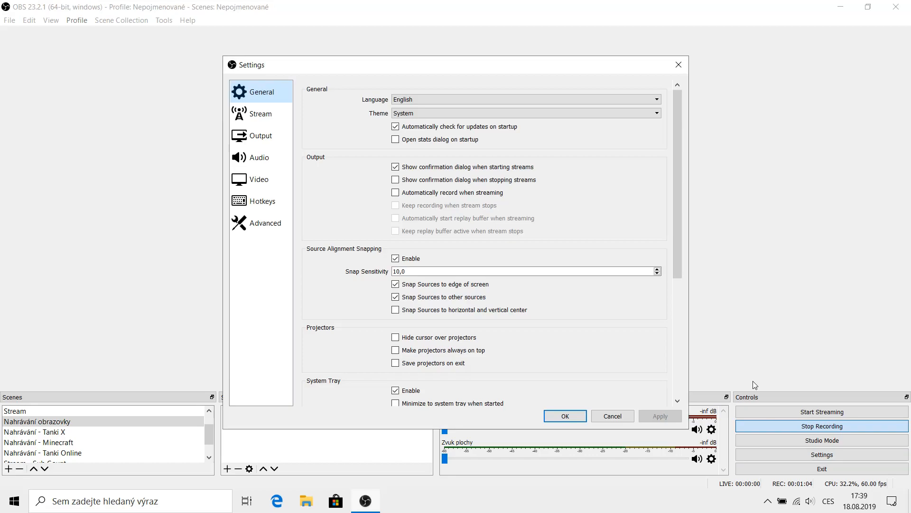
{"action": "left_click_drag", "start_coordinate": [386, 65], "coordinate": [477, 32]}
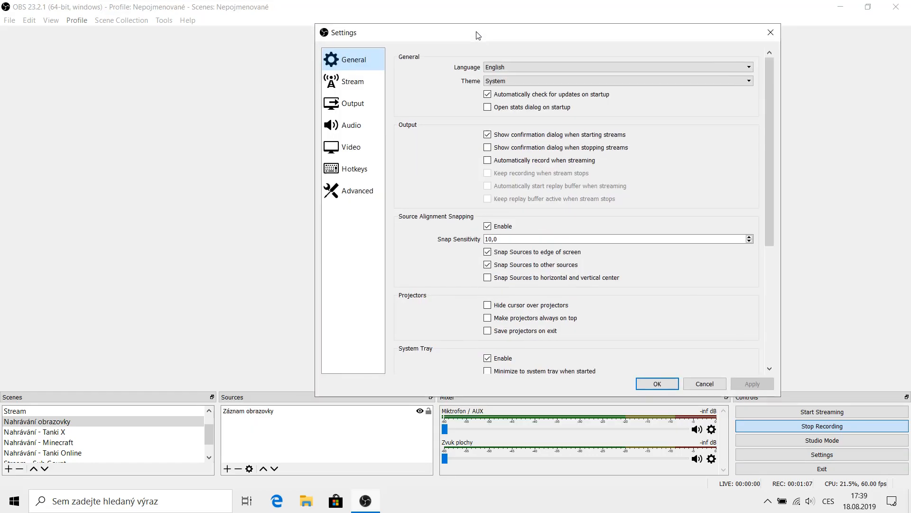
{"action": "left_click", "coordinate": [371, 100]}
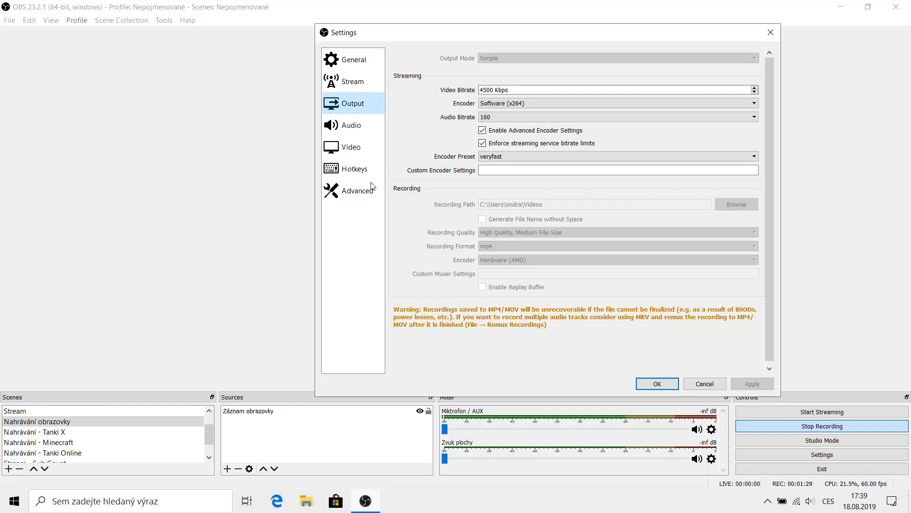
{"action": "left_click", "coordinate": [354, 150]}
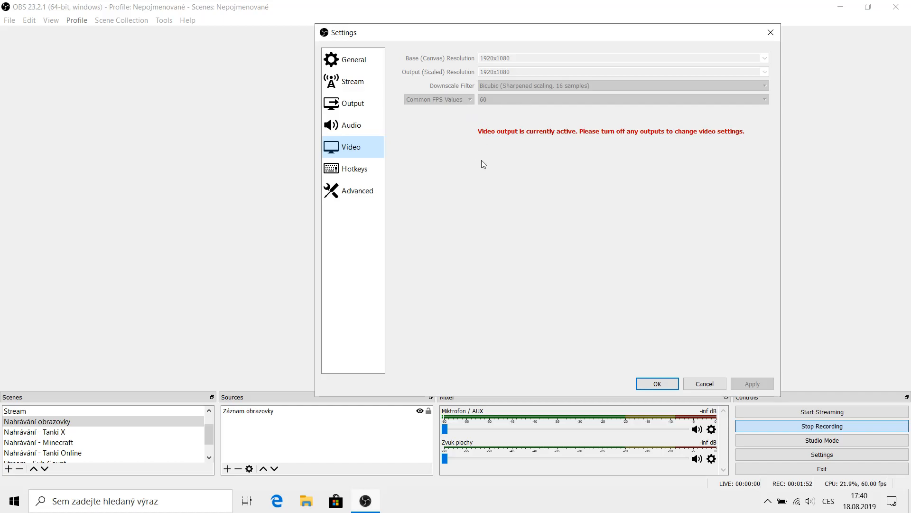
{"action": "left_click", "coordinate": [357, 190]}
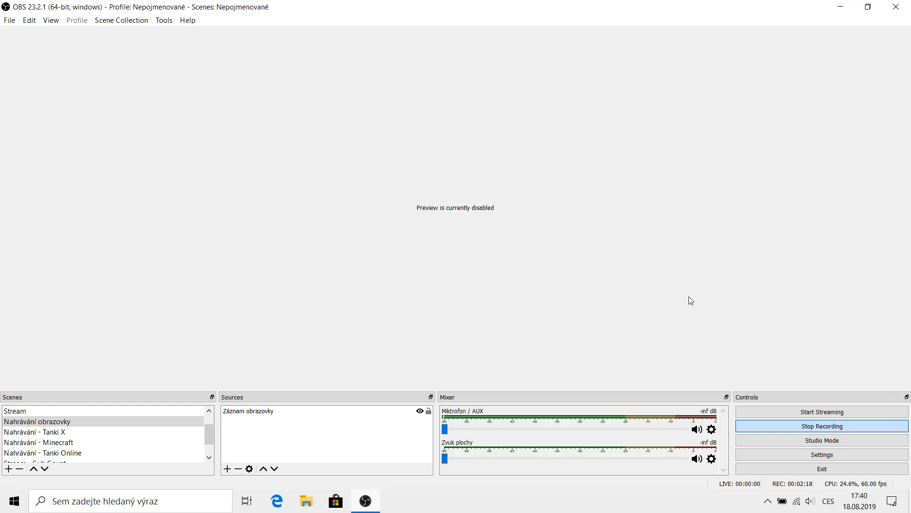
Enable the recording preview in OBS and disable it again.
{"action": "right_click", "coordinate": [529, 234]}
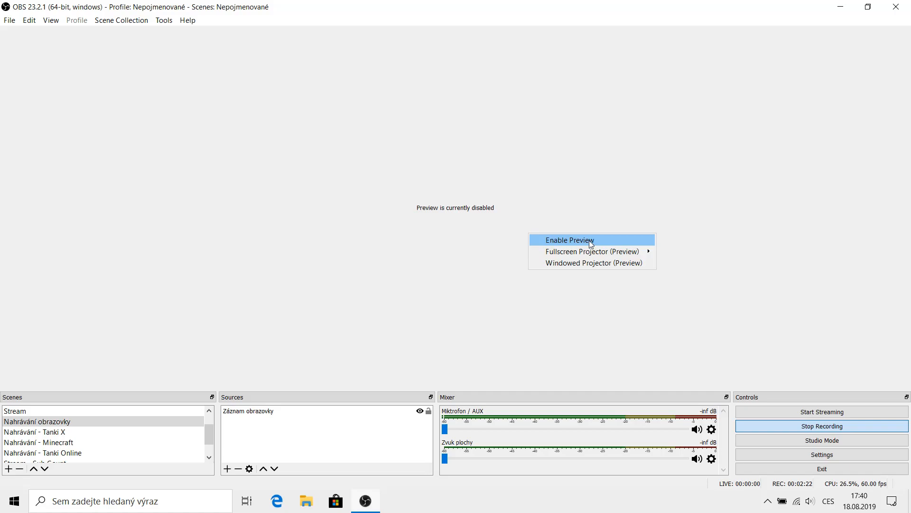
{"action": "left_click", "coordinate": [588, 240]}
{"action": "right_click", "coordinate": [527, 245]}
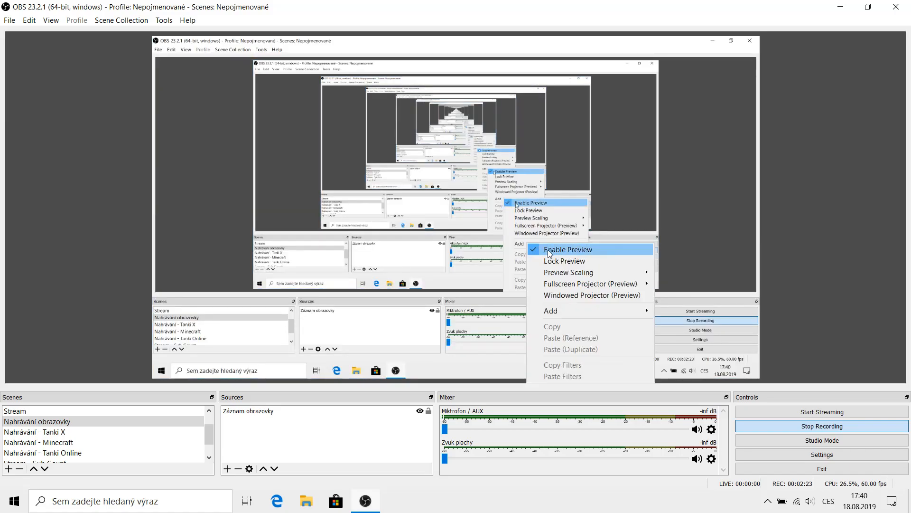
{"action": "left_click", "coordinate": [546, 246]}
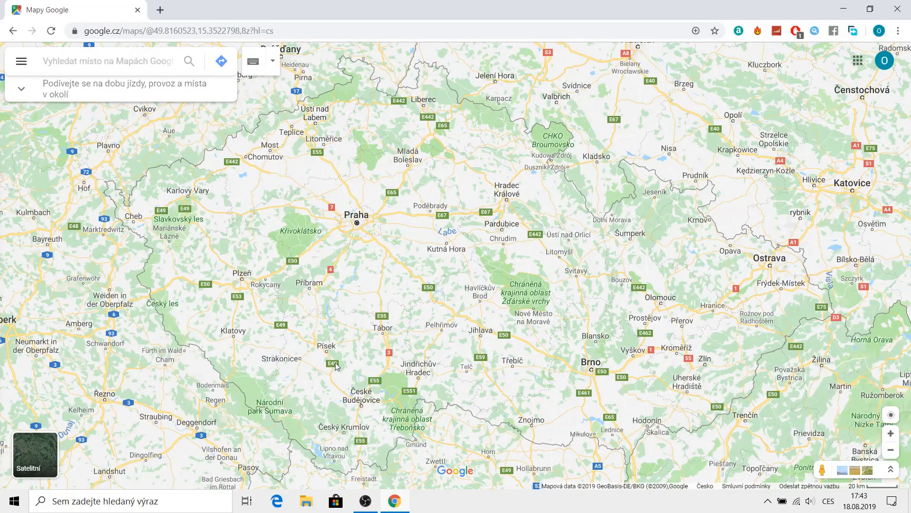
Centre the Google Maps view on the Czech Republic and take a rectangular snip of the whole screen.
{"action": "mouse_move", "coordinate": [391, 323]}
{"action": "left_mouse_down"}
{"action": "mouse_move", "coordinate": [420, 326]}
{"action": "mouse_move", "coordinate": [400, 317]}
{"action": "left_mouse_up"}
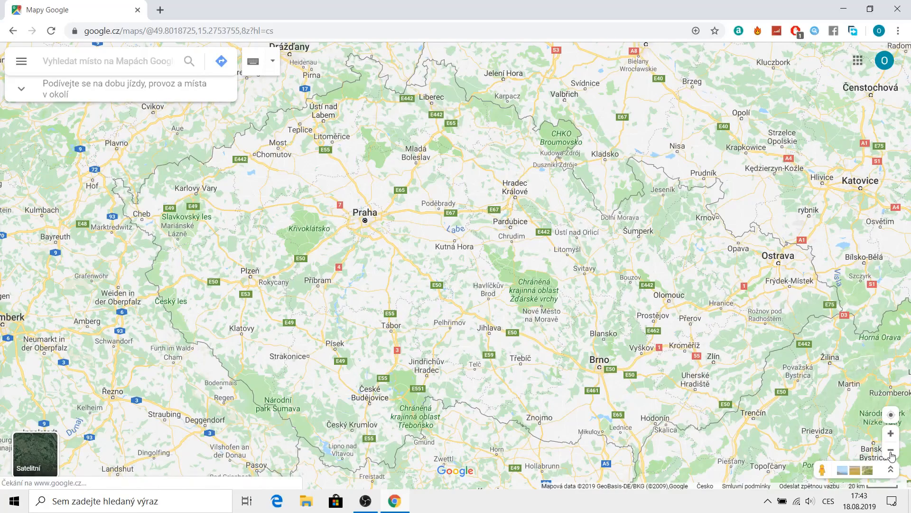
{"action": "left_click", "coordinate": [892, 502]}
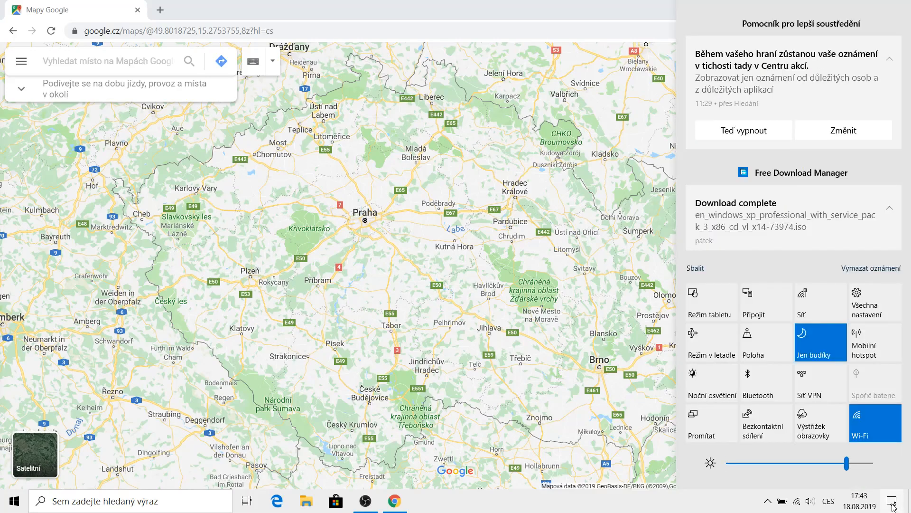
{"action": "left_click", "coordinate": [823, 429]}
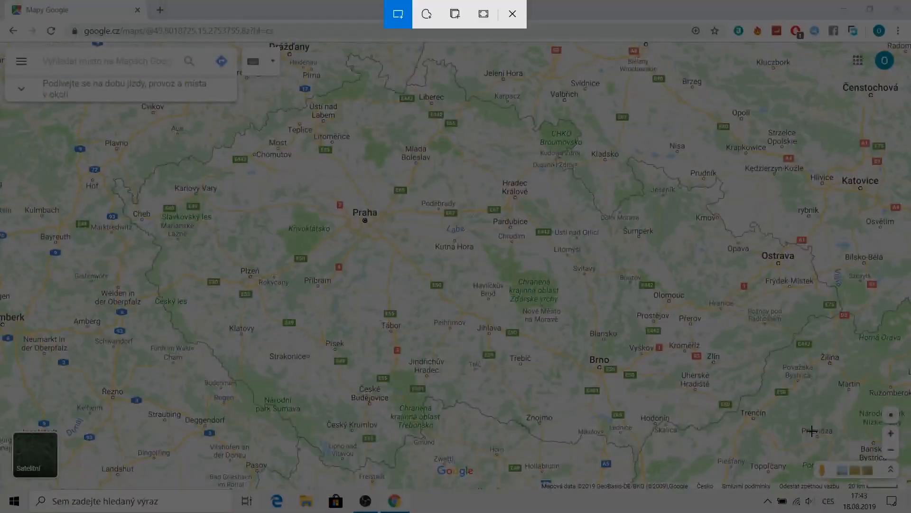
{"action": "left_click_drag", "start_coordinate": [1, 1], "coordinate": [909, 511]}
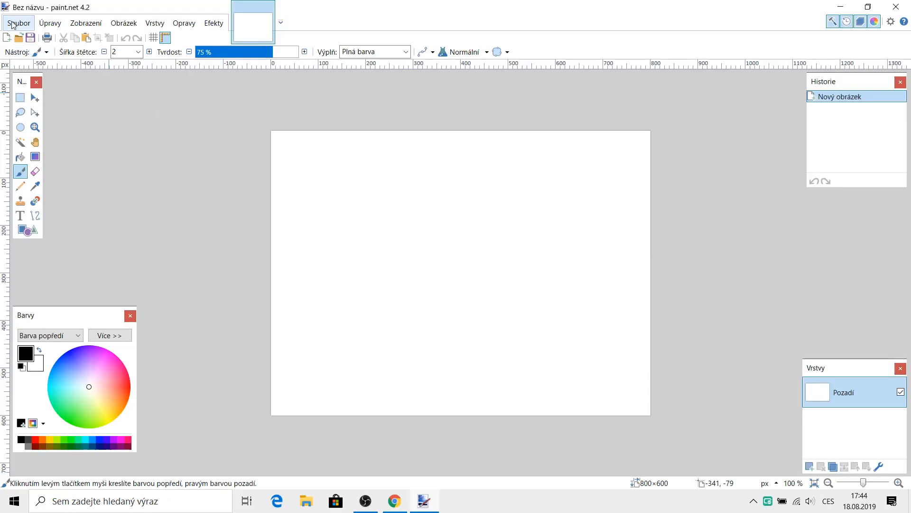
Create a new 1920 × 1080 pixel image in paint.net.
{"action": "left_click", "coordinate": [13, 24]}
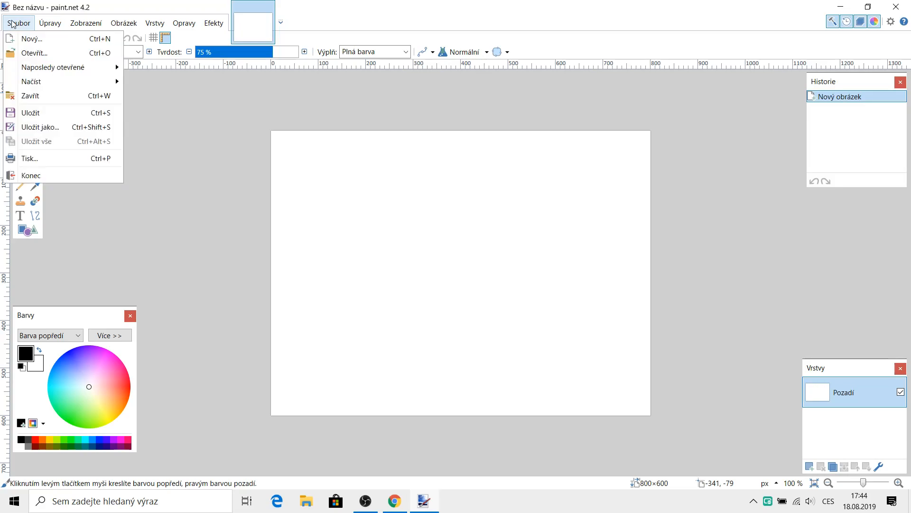
{"action": "left_click", "coordinate": [29, 38]}
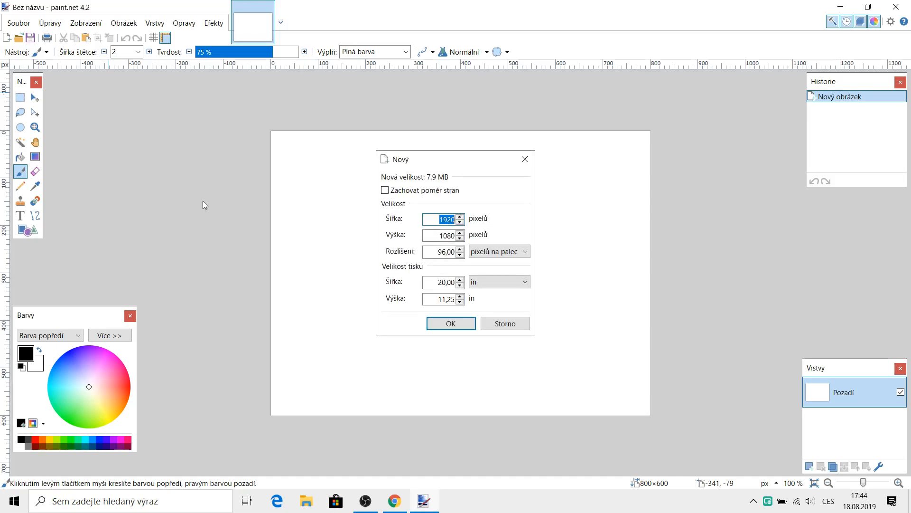
{"action": "left_click", "coordinate": [443, 236]}
{"action": "double_click", "coordinate": [443, 236]}
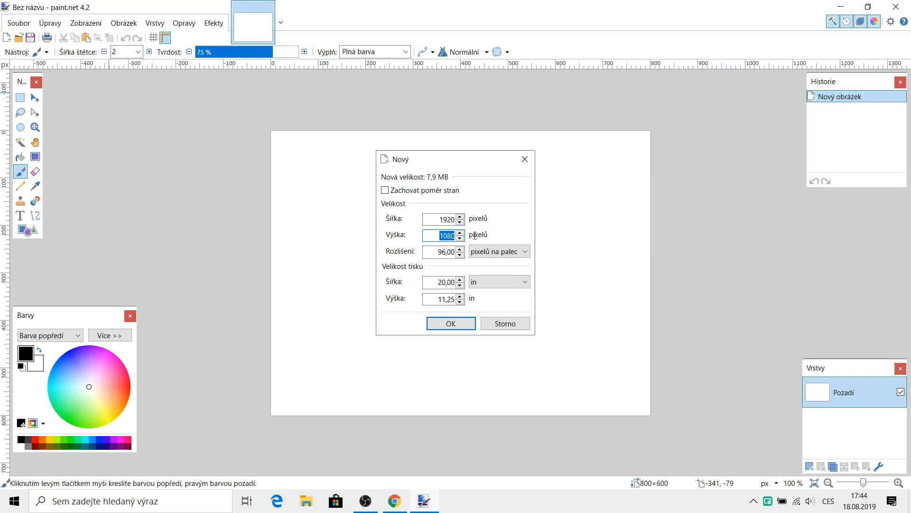
{"action": "left_click", "coordinate": [451, 323]}
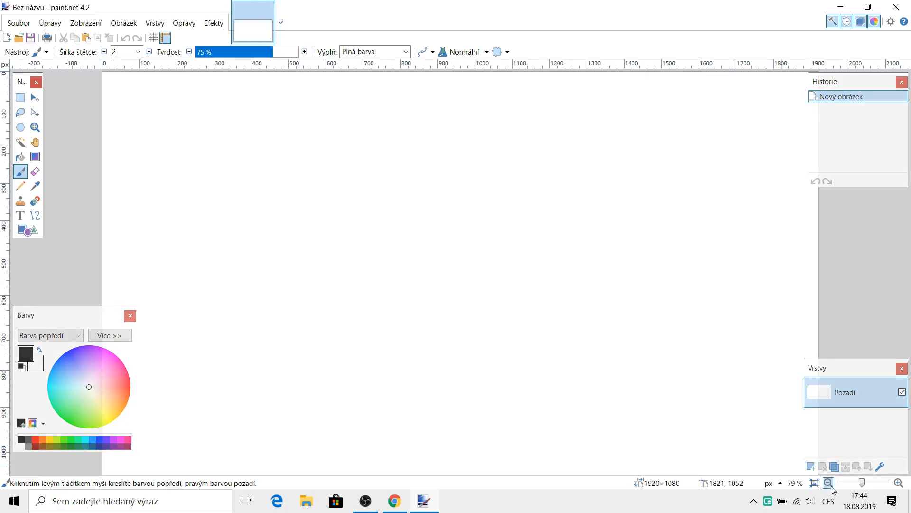
Paste the map screenshot onto the blank canvas, then deselect it.
{"action": "left_click", "coordinate": [829, 483]}
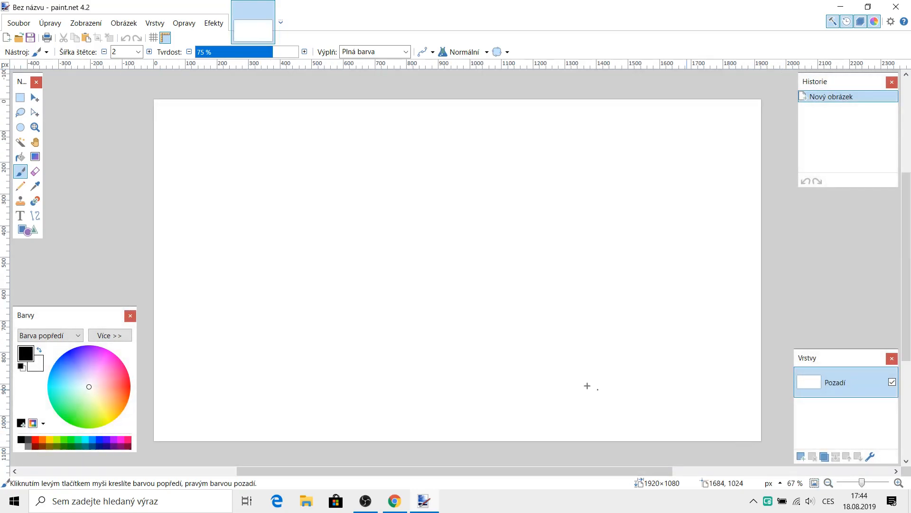
{"action": "key", "text": "m"}
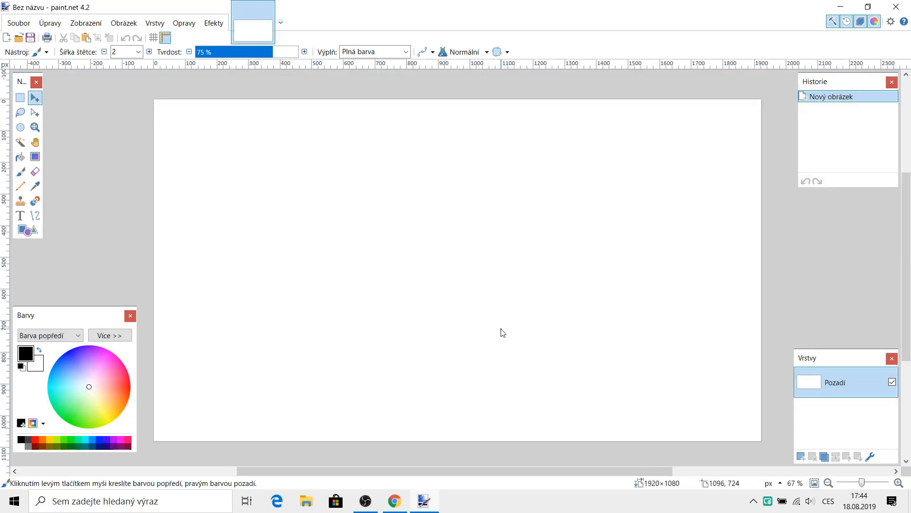
{"action": "key", "text": "ctrl+v"}
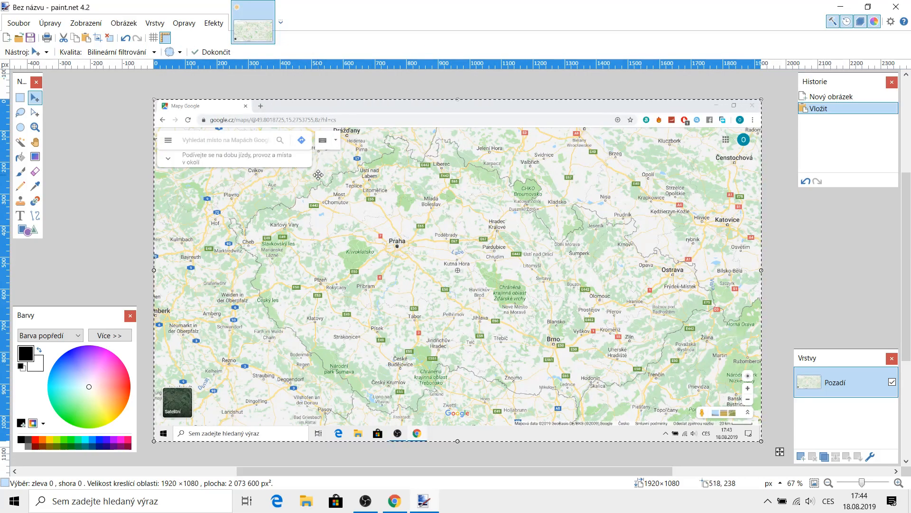
{"action": "key", "text": "s"}
{"action": "key", "text": "ctrl+d"}
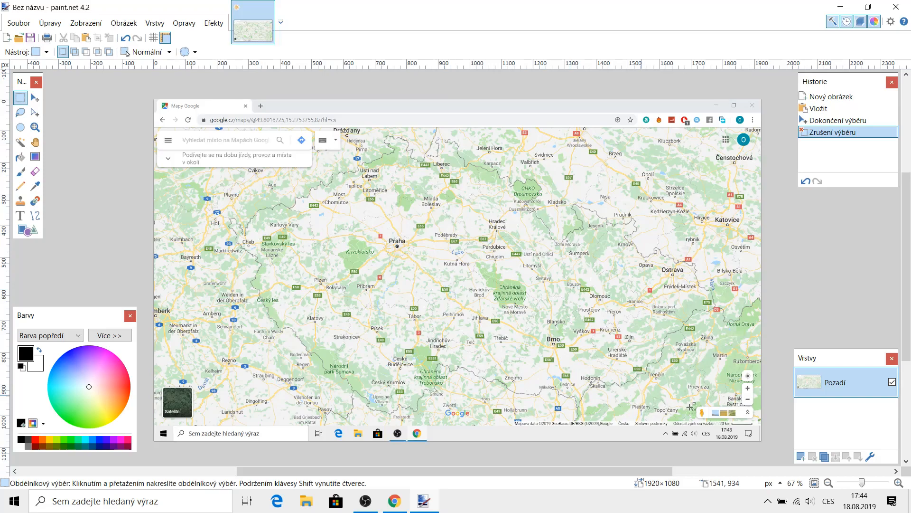
Add a new layer above the map and set the paintbrush to 100% hardness with antialiasing off.
{"action": "left_click", "coordinate": [899, 482]}
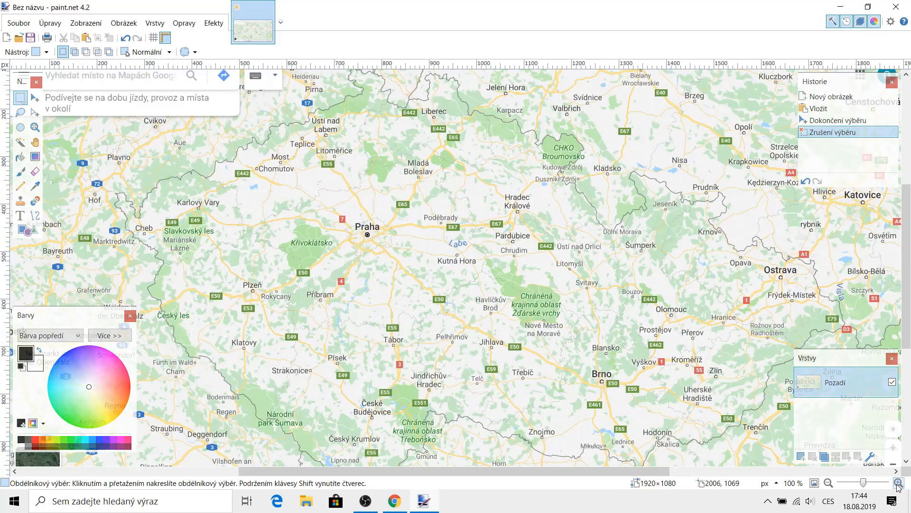
{"action": "left_click", "coordinate": [801, 457]}
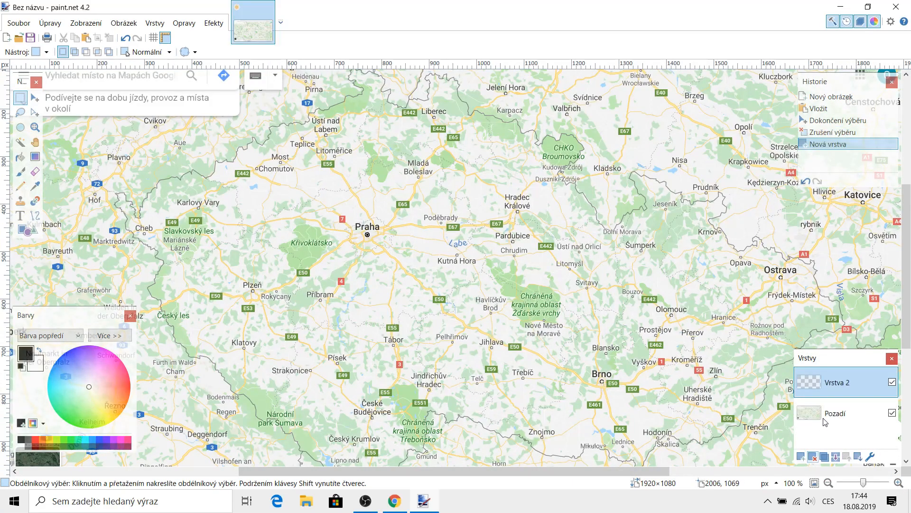
{"action": "left_click", "coordinate": [21, 175]}
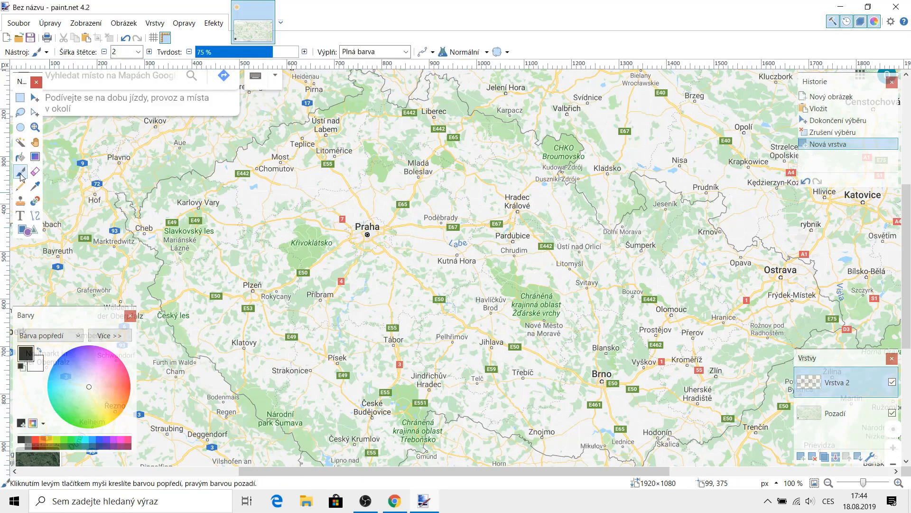
{"action": "left_click_drag", "start_coordinate": [275, 52], "coordinate": [313, 58]}
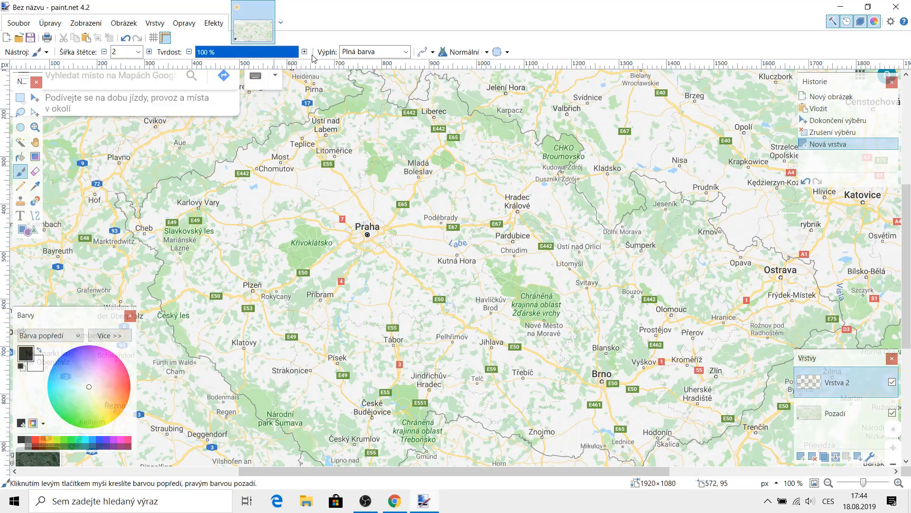
{"action": "left_click", "coordinate": [423, 53]}
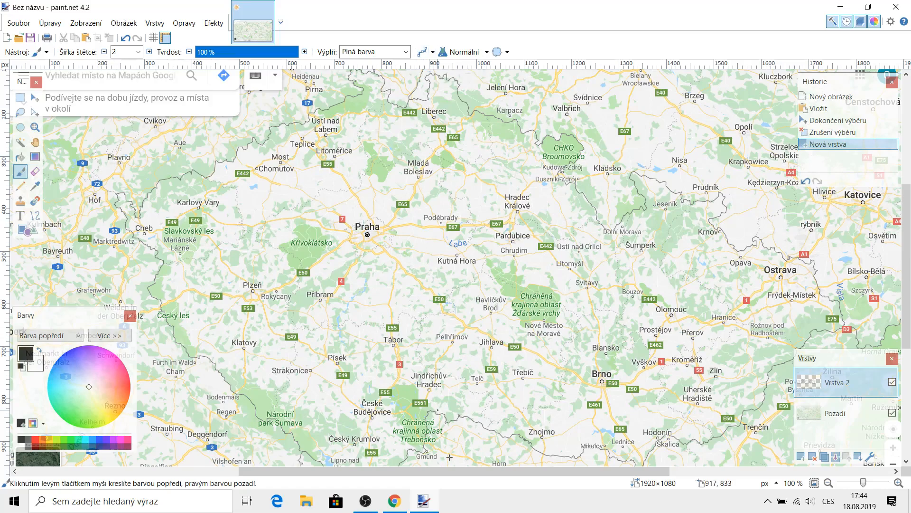
{"action": "scroll", "coordinate": [238, 255], "scroll_direction": "up", "scroll_amount": 4}
{"action": "left_click_drag", "start_coordinate": [239, 255], "coordinate": [255, 279]}
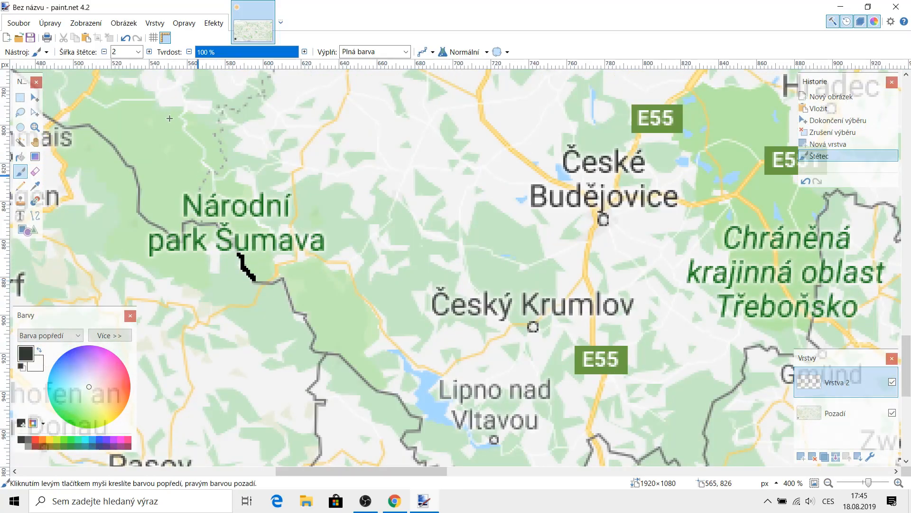
{"action": "left_click", "coordinate": [126, 38]}
Set the brush width to 4 for tracing the country border.
{"action": "left_click", "coordinate": [150, 52]}
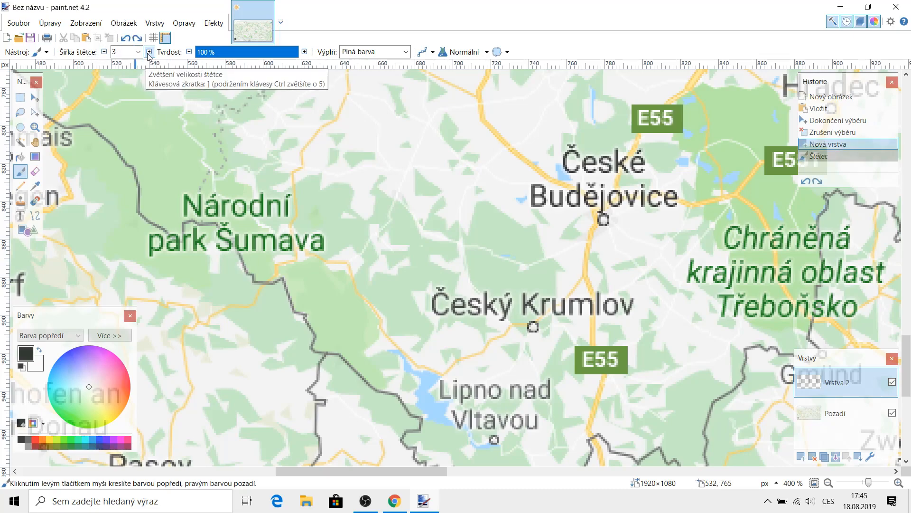
{"action": "left_click", "coordinate": [149, 52]}
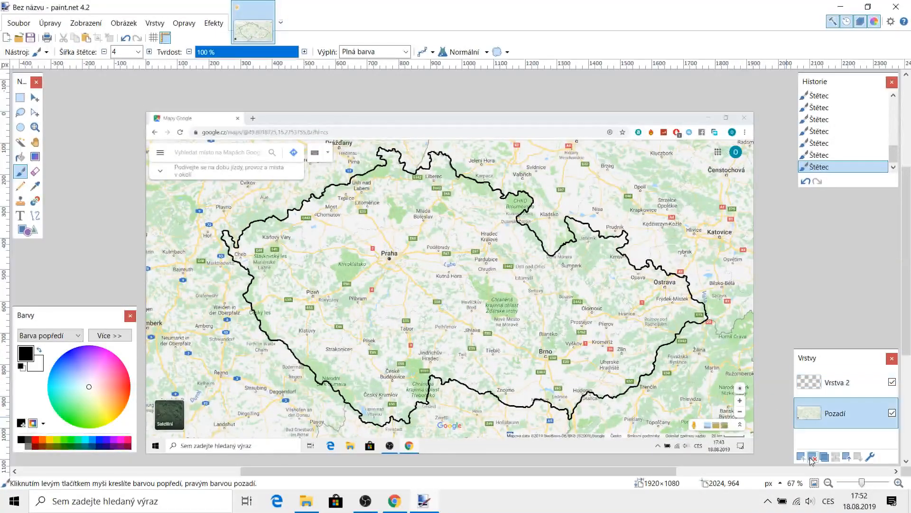
Delete the Pozadí map layer and paste a copy of the full-canvas border outline onto a new layer.
{"action": "left_click", "coordinate": [812, 457]}
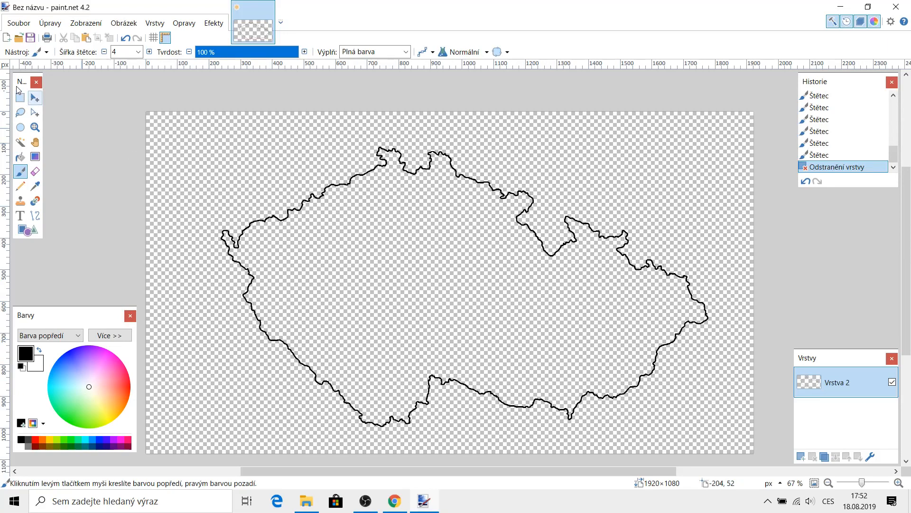
{"action": "left_click", "coordinate": [20, 97]}
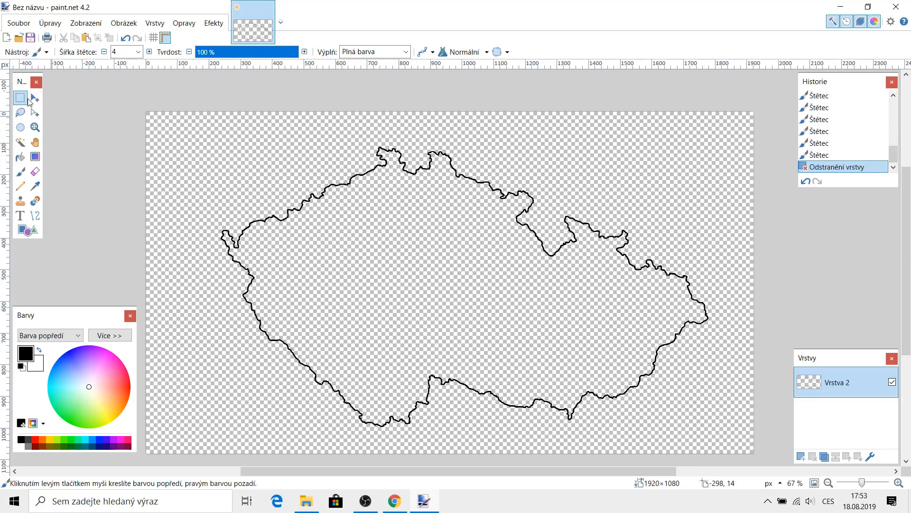
{"action": "left_click_drag", "start_coordinate": [146, 110], "coordinate": [824, 511]}
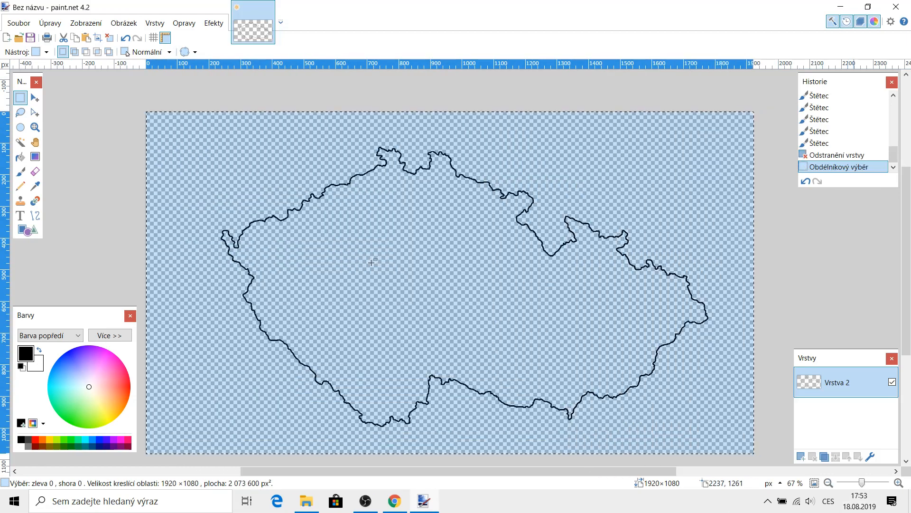
{"action": "left_click", "coordinate": [35, 99]}
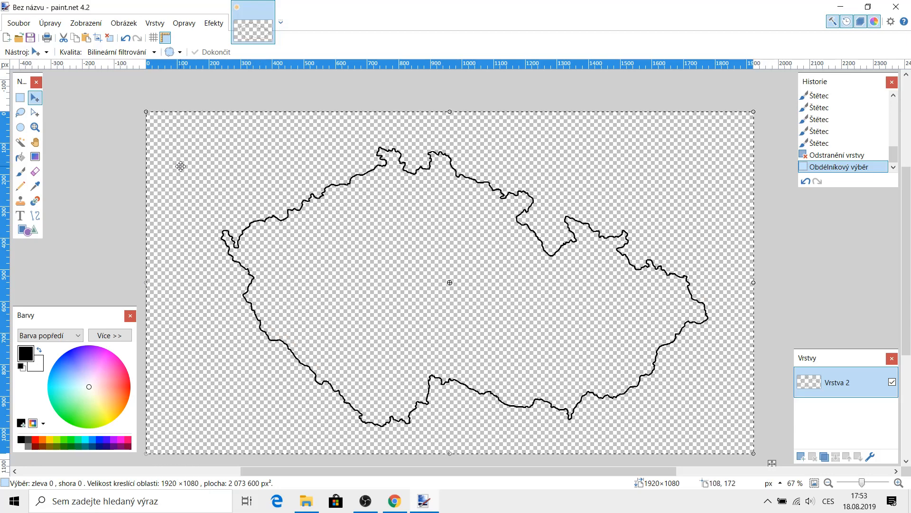
{"action": "left_click", "coordinate": [801, 457]}
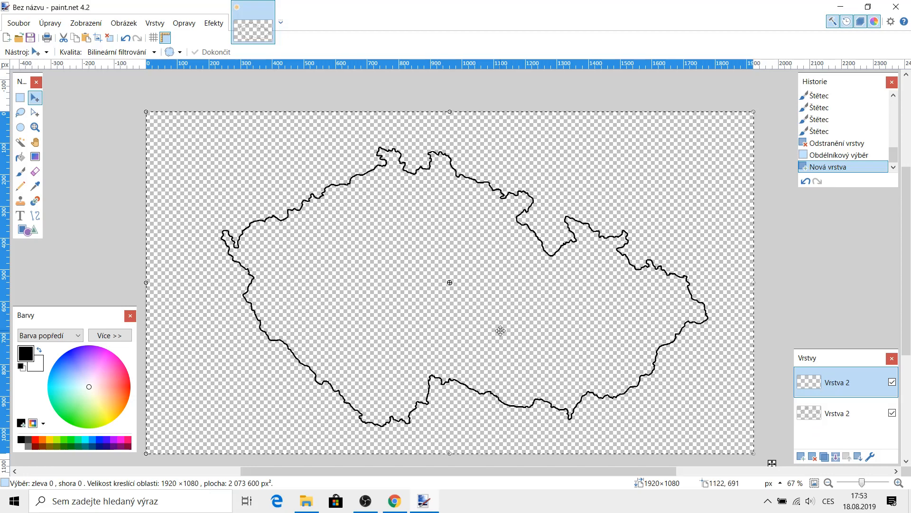
{"action": "key", "text": "ctrl+v"}
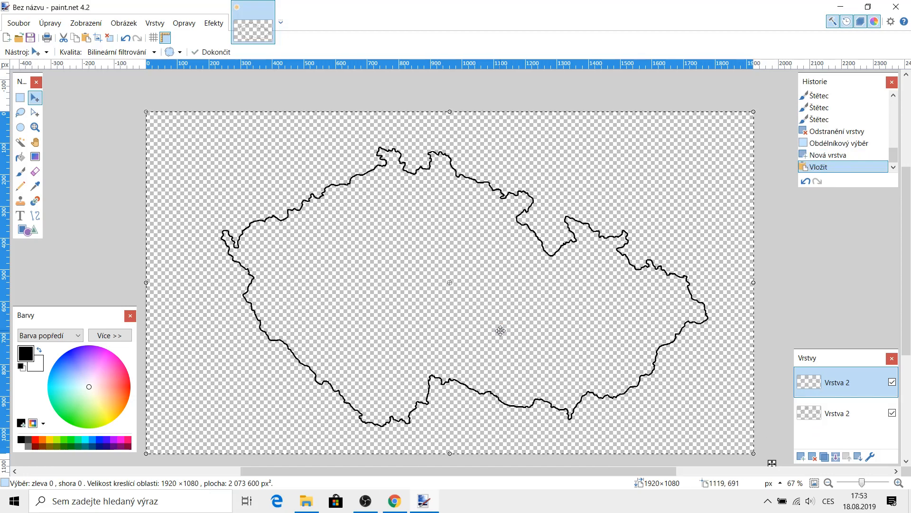
Apply a Gaussian blur with a radius of 7 to the pasted border outline on the upper layer.
{"action": "left_click", "coordinate": [214, 23]}
{"action": "mouse_move", "coordinate": [221, 43]}
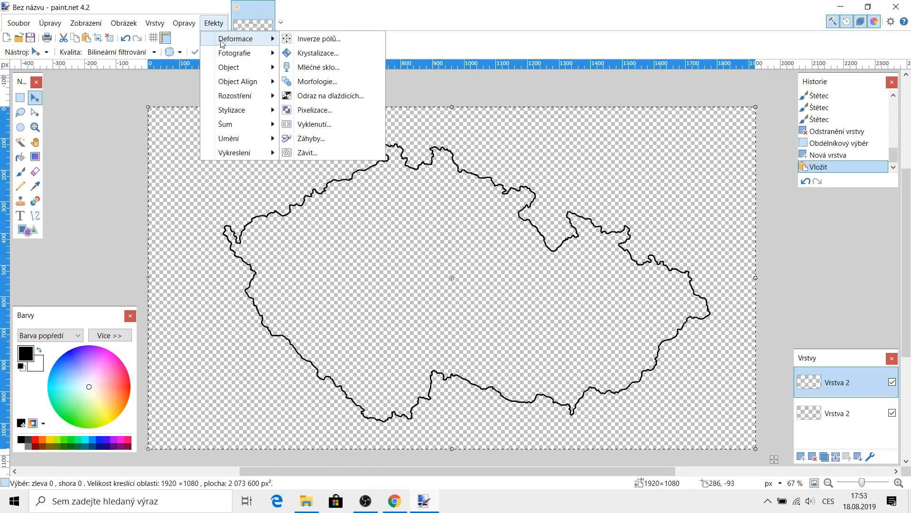
{"action": "mouse_move", "coordinate": [238, 96]}
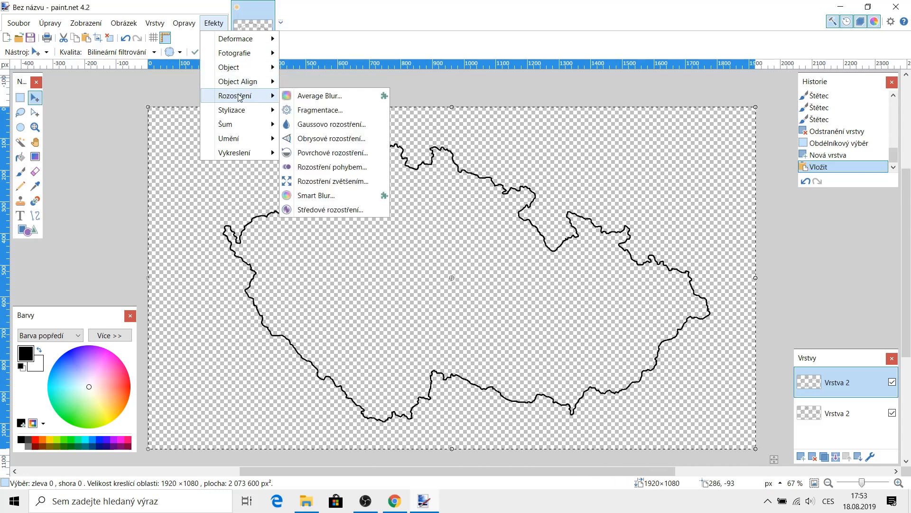
{"action": "left_click", "coordinate": [328, 125]}
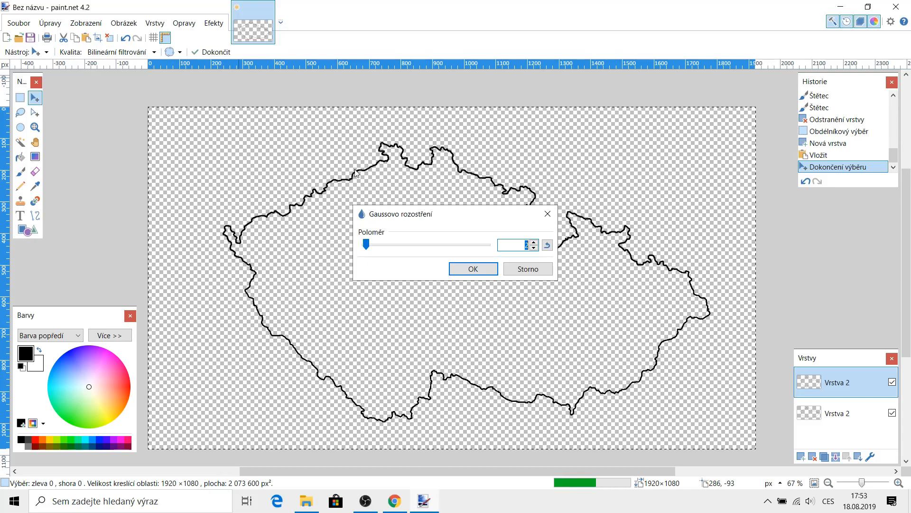
{"action": "left_click_drag", "start_coordinate": [372, 245], "coordinate": [373, 248]}
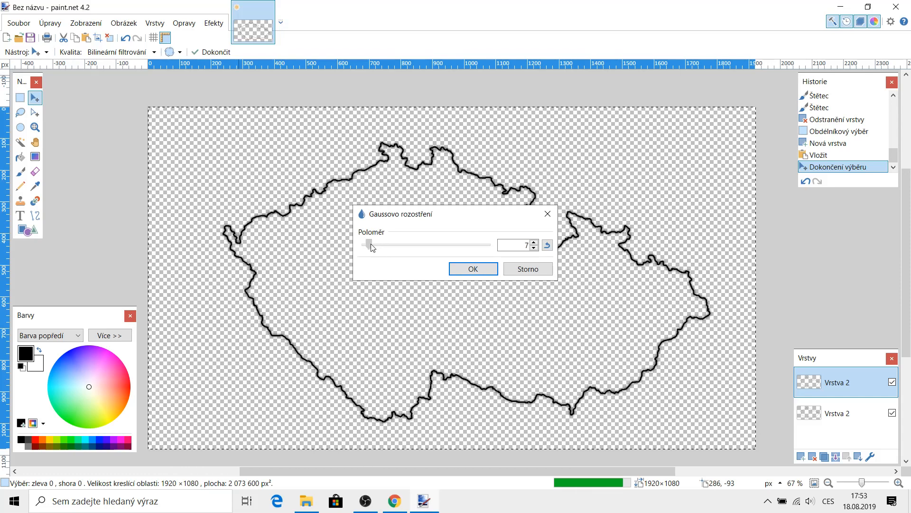
{"action": "left_click_drag", "start_coordinate": [373, 247], "coordinate": [372, 246]}
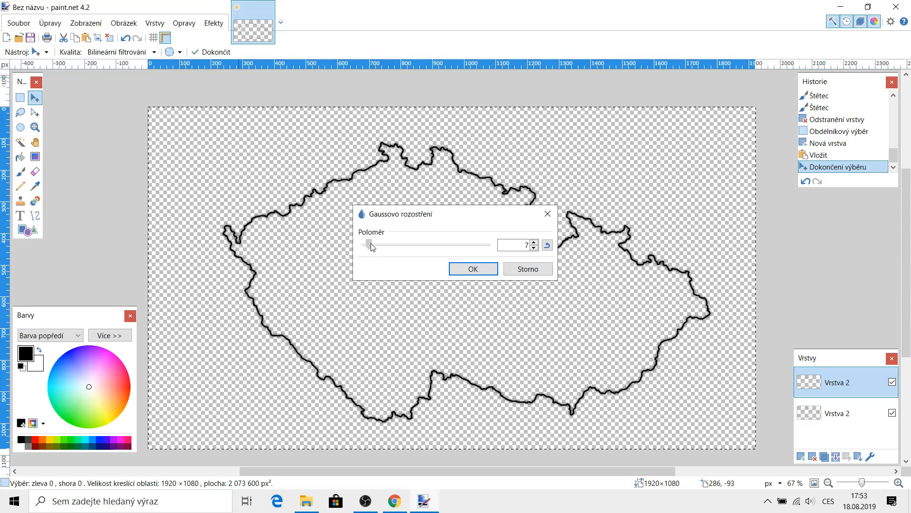
{"action": "left_click", "coordinate": [454, 269]}
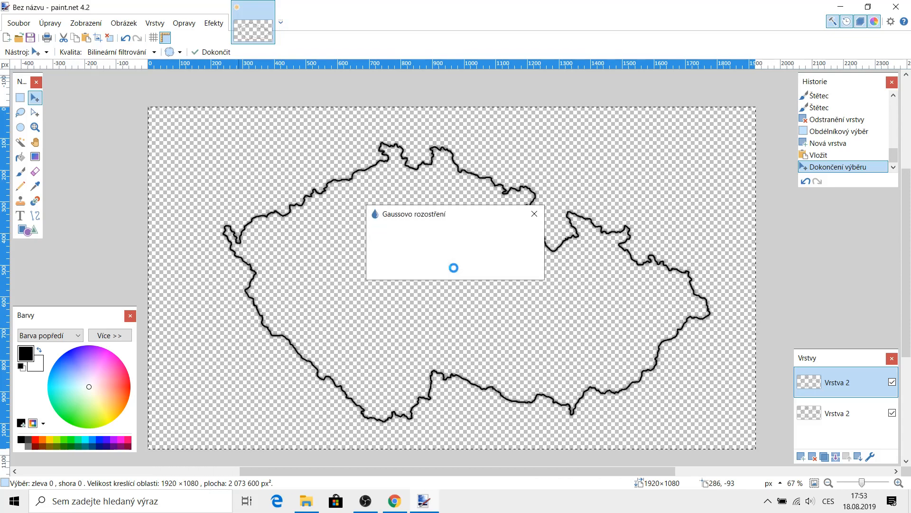
Examine the blurred border outline up close along the northeastern part of the map.
{"action": "left_click", "coordinate": [899, 483]}
{"action": "left_click", "coordinate": [900, 483]}
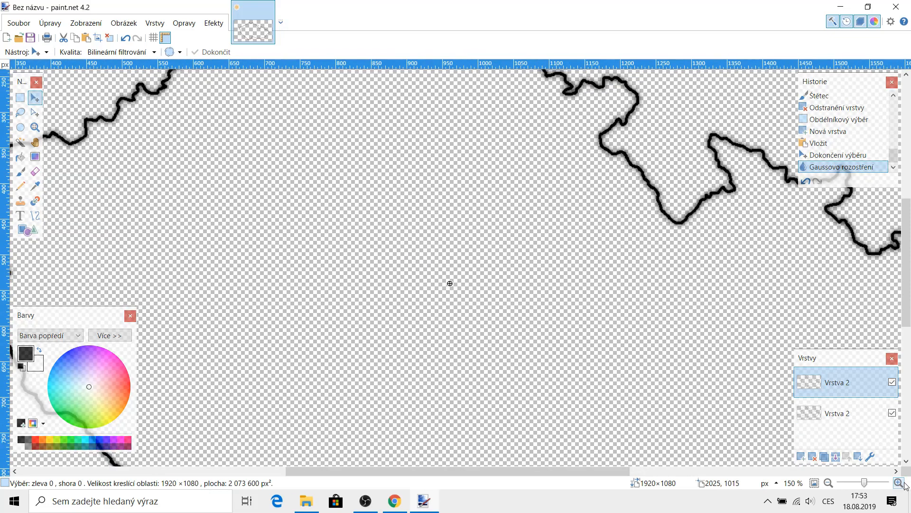
{"action": "left_click_drag", "start_coordinate": [563, 471], "coordinate": [647, 474]}
{"action": "scroll", "coordinate": [616, 400], "scroll_direction": "up", "scroll_amount": 1}
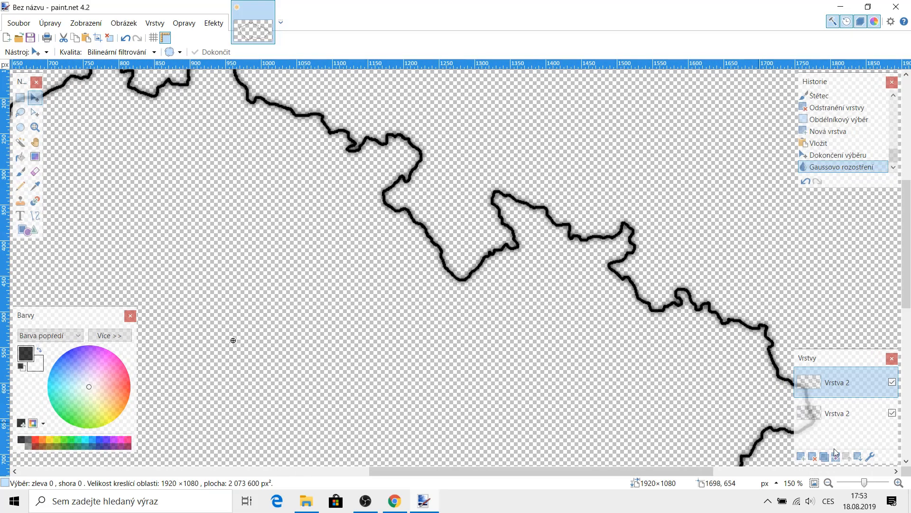
{"action": "left_click", "coordinate": [899, 482]}
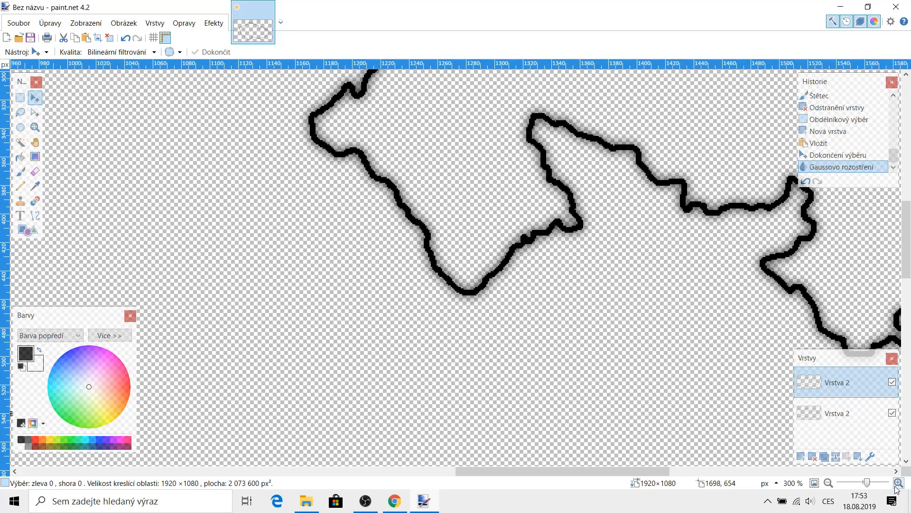
{"action": "left_click", "coordinate": [828, 482]}
{"action": "left_click", "coordinate": [829, 483]}
{"action": "left_click", "coordinate": [829, 483]}
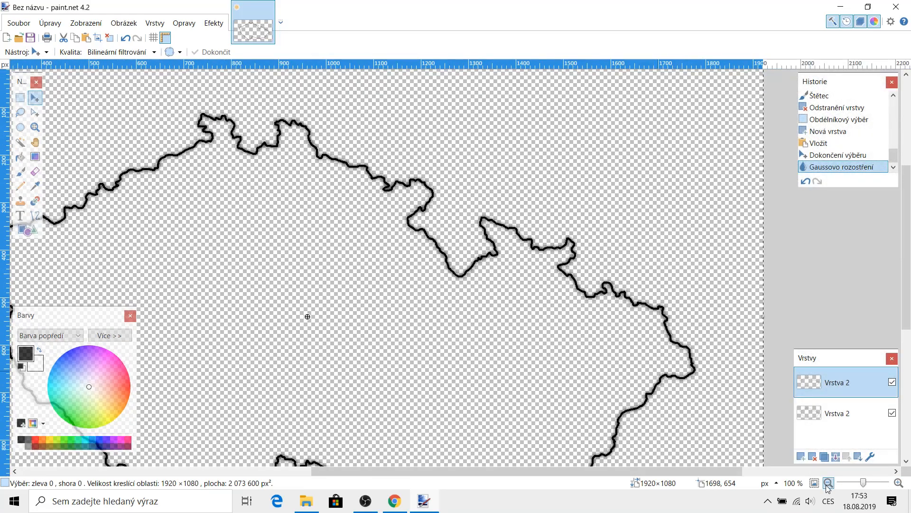
{"action": "left_click", "coordinate": [828, 483]}
{"action": "left_click_drag", "start_coordinate": [606, 473], "coordinate": [571, 469]}
Deselect the outline and fill the area outside the border with solid white on the lower Vrstva 2 layer.
{"action": "left_click", "coordinate": [20, 97]}
{"action": "left_click", "coordinate": [194, 148]}
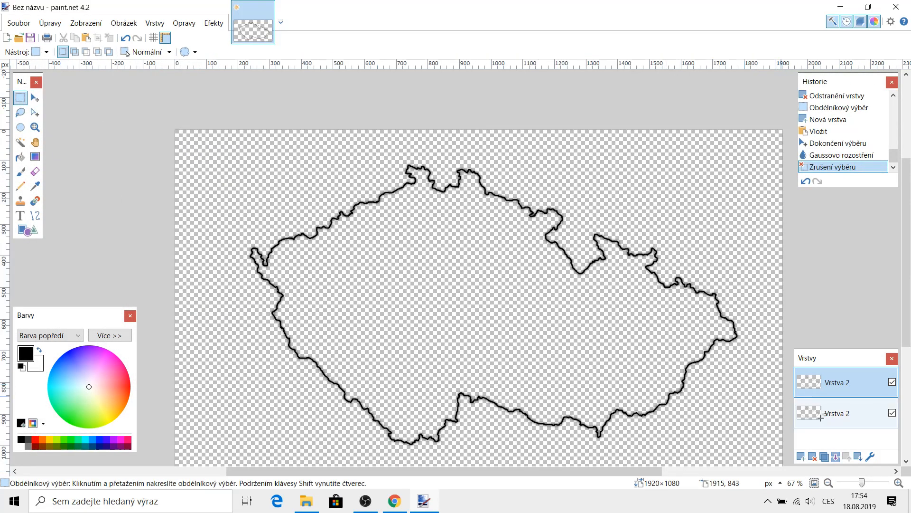
{"action": "left_click", "coordinate": [823, 421]}
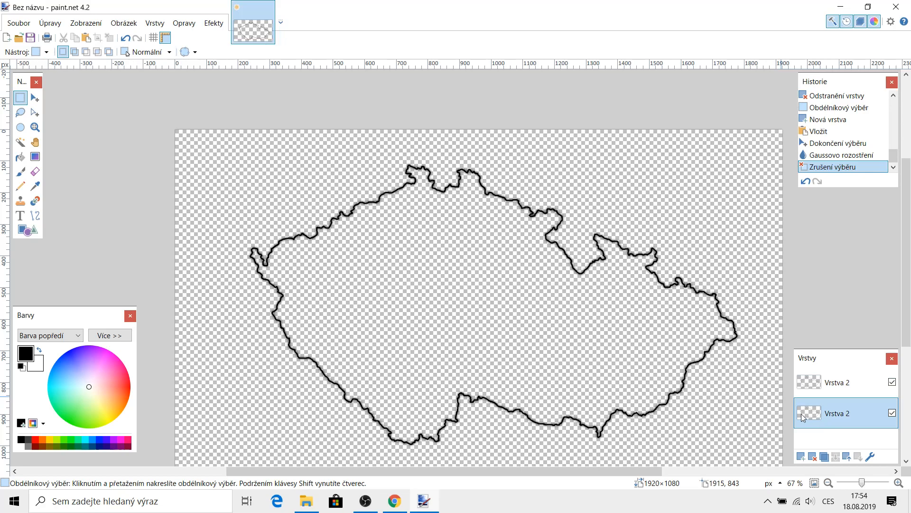
{"action": "left_click", "coordinate": [21, 158]}
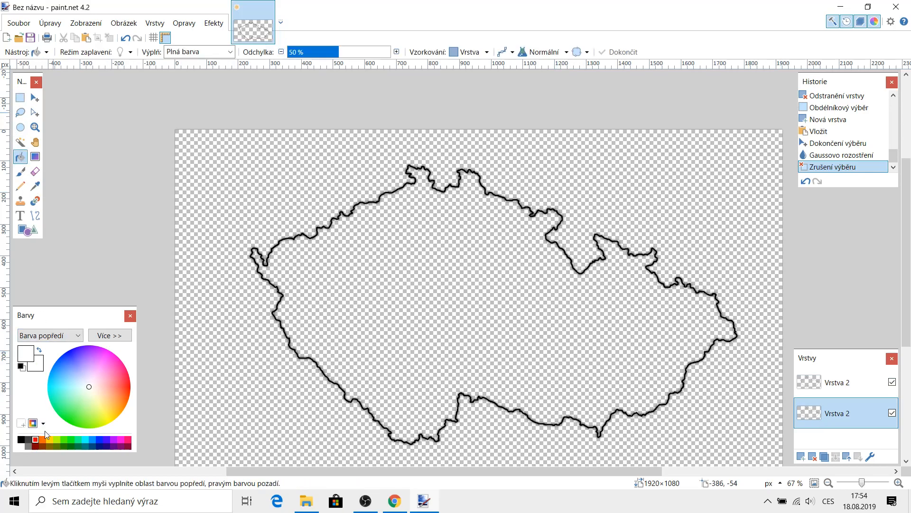
{"action": "left_click", "coordinate": [214, 203]}
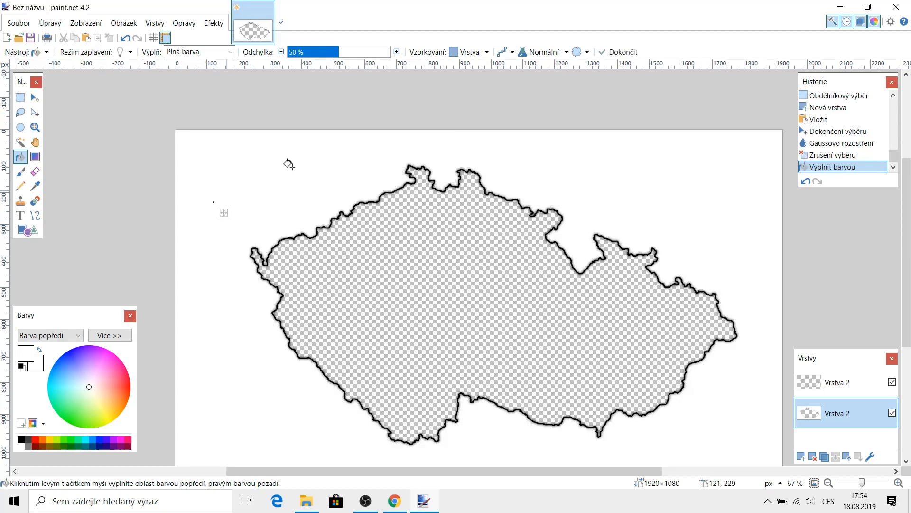
{"action": "left_click", "coordinate": [615, 52]}
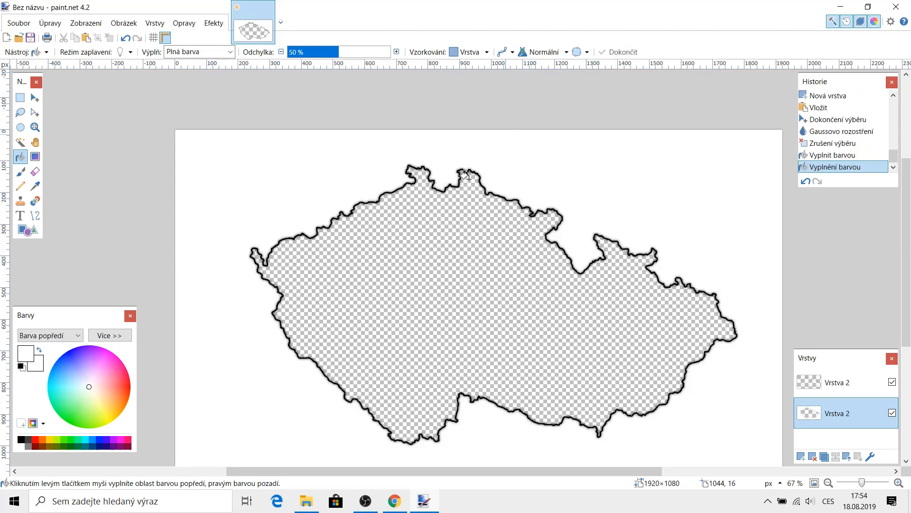
Import the downloaded 640px-Flag_of_the_Czech_Republic.svg.png as a new layer and move it beneath the outline layers.
{"action": "scroll", "coordinate": [466, 176], "scroll_direction": "down", "scroll_amount": 2}
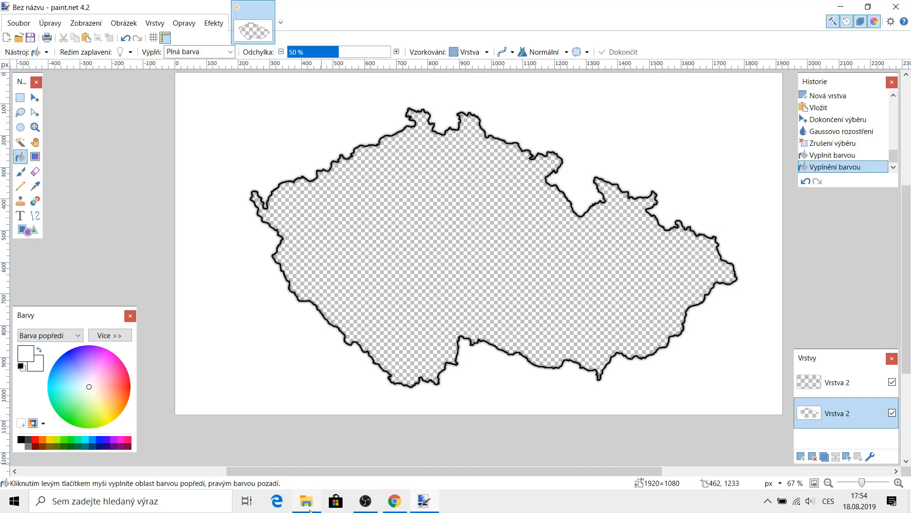
{"action": "left_click", "coordinate": [309, 508]}
{"action": "mouse_move", "coordinate": [205, 175]}
{"action": "left_mouse_down"}
{"action": "mouse_move", "coordinate": [424, 211]}
{"action": "mouse_move", "coordinate": [728, 212]}
{"action": "left_mouse_up"}
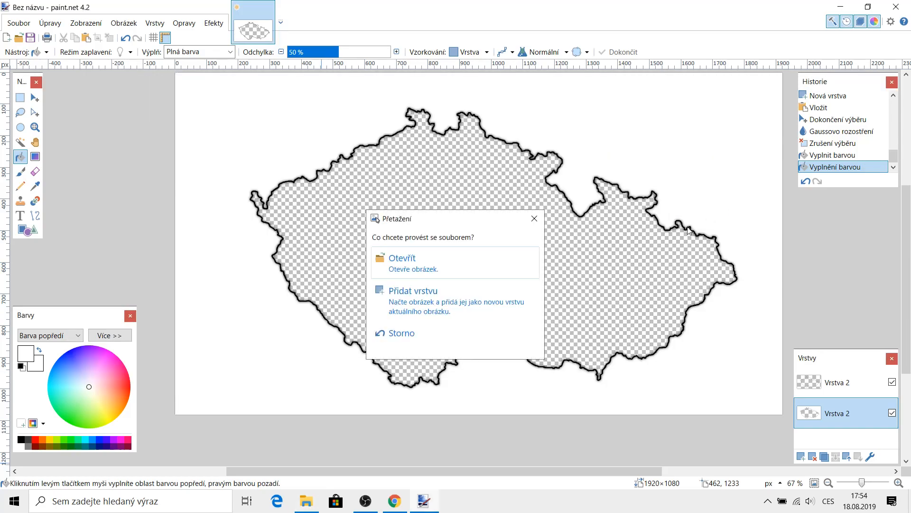
{"action": "left_click", "coordinate": [452, 306]}
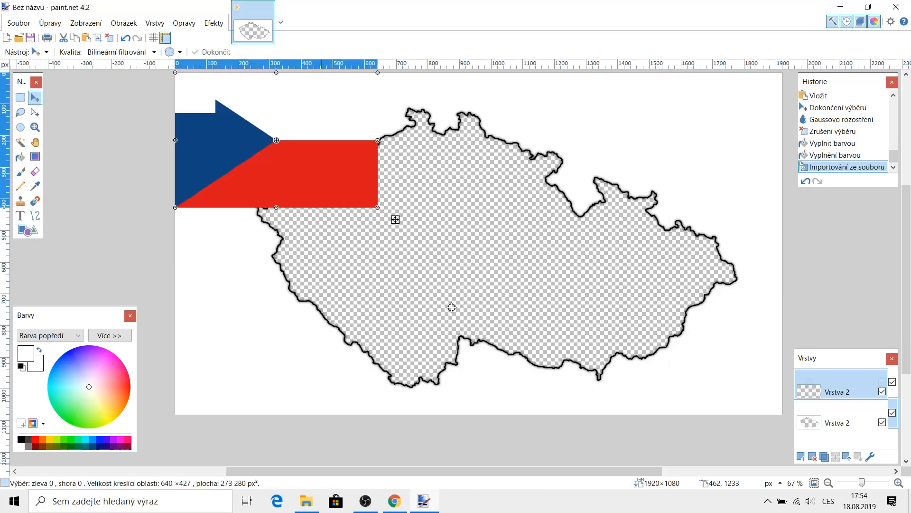
{"action": "left_click_drag", "start_coordinate": [840, 398], "coordinate": [839, 455]}
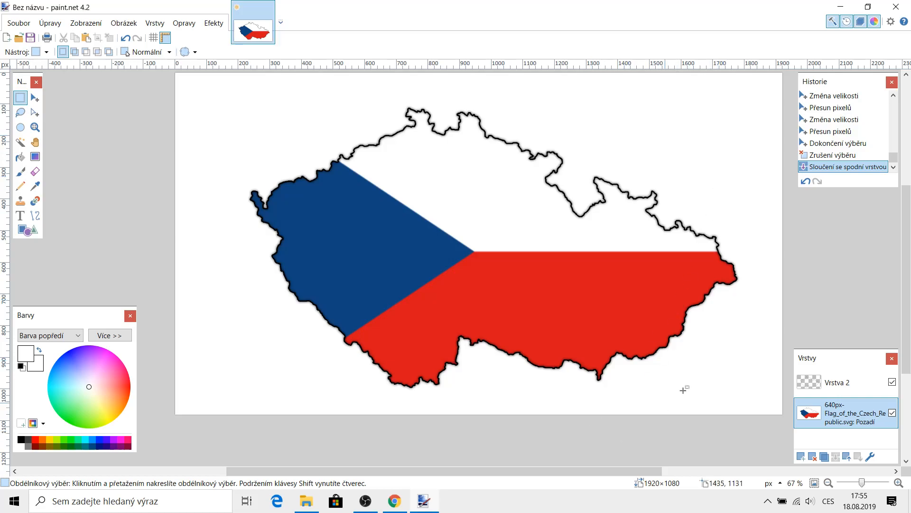
Select the white area outside the border on the flag layer with the Magic Wand and delete it.
{"action": "left_click", "coordinate": [20, 142]}
{"action": "left_click", "coordinate": [235, 101]}
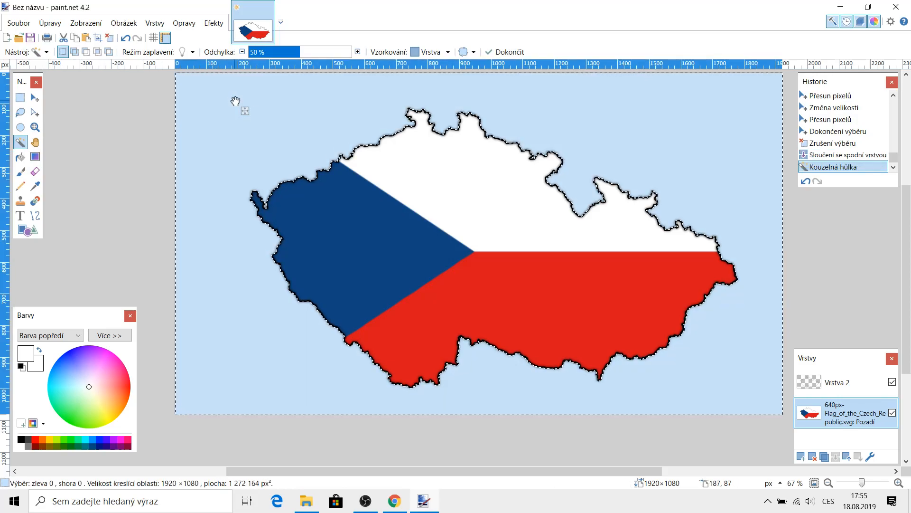
{"action": "key", "text": "Delete"}
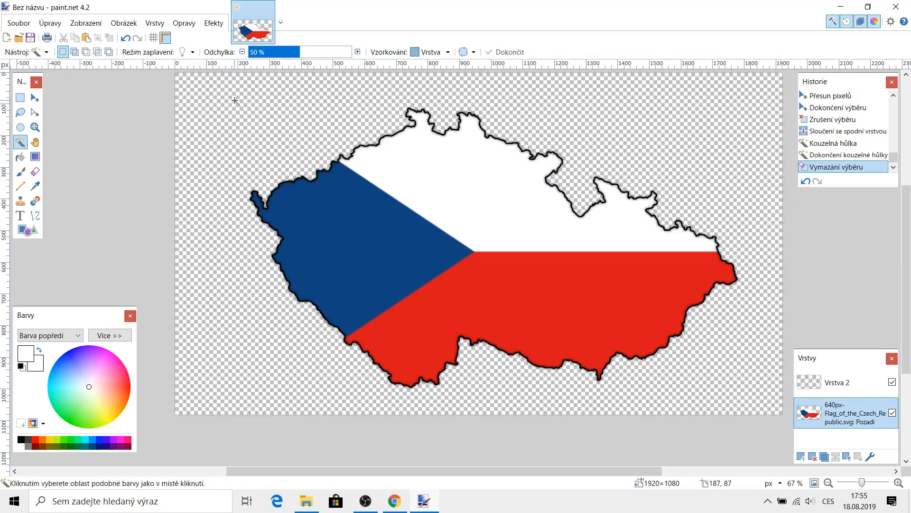
Import the downloaded cropped-1920-1080-806121.jpg as a new layer, move it beneath all other layers, and deselect it.
{"action": "left_click", "coordinate": [306, 501]}
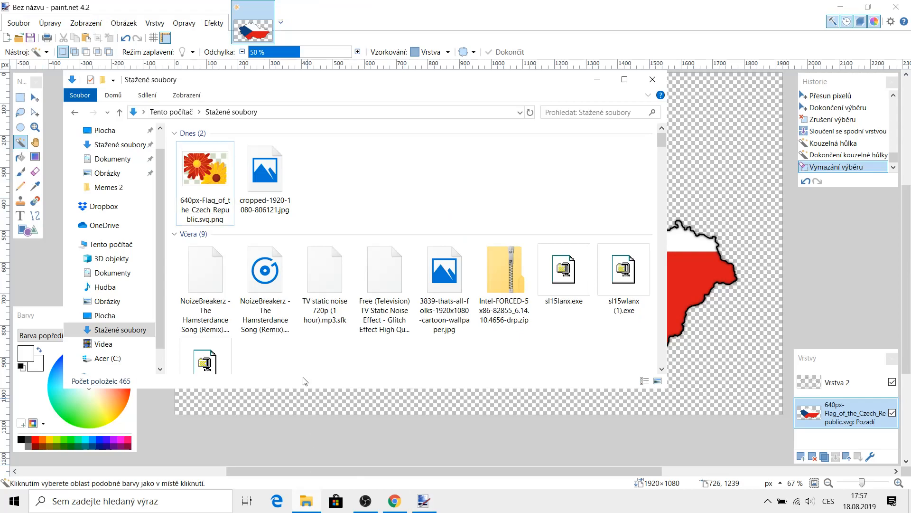
{"action": "left_click", "coordinate": [531, 112]}
{"action": "mouse_move", "coordinate": [209, 178]}
{"action": "left_mouse_down"}
{"action": "mouse_move", "coordinate": [383, 204]}
{"action": "mouse_move", "coordinate": [726, 144]}
{"action": "mouse_move", "coordinate": [716, 142]}
{"action": "left_mouse_up"}
{"action": "left_click", "coordinate": [439, 306]}
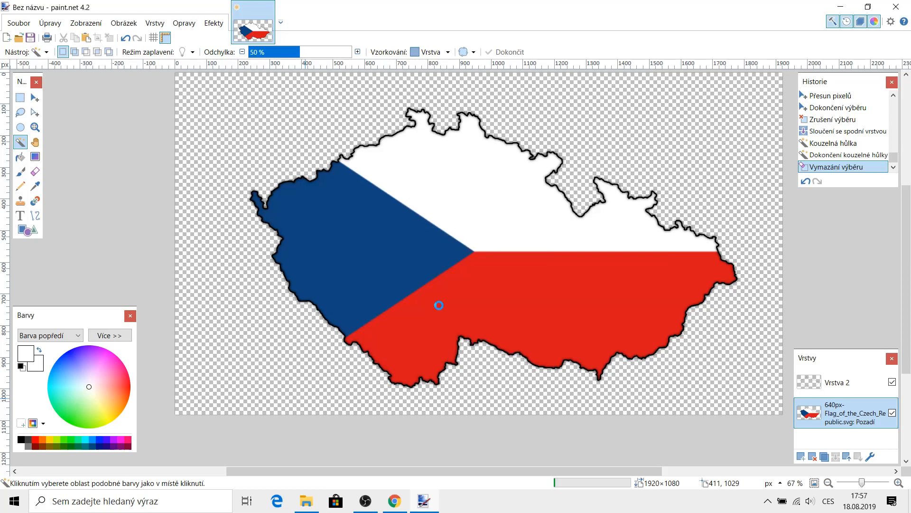
{"action": "left_click_drag", "start_coordinate": [855, 385], "coordinate": [846, 448]}
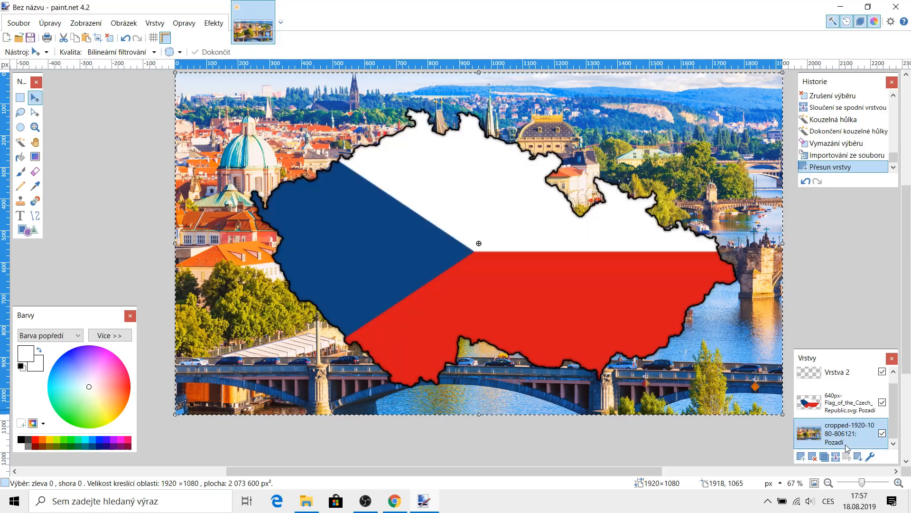
{"action": "left_click", "coordinate": [20, 97]}
{"action": "left_click", "coordinate": [218, 114]}
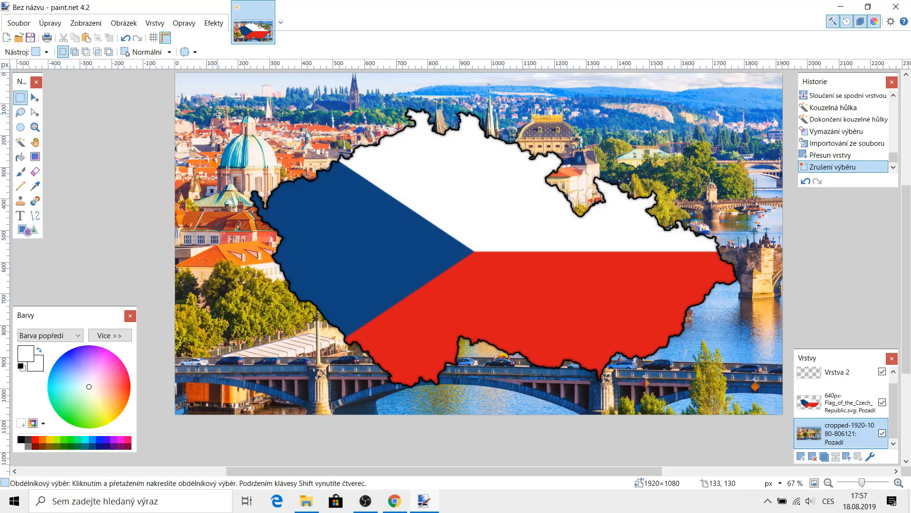
Apply the Obrysové rozostření blur with a radius of 11 to the city photo background layer.
{"action": "left_click", "coordinate": [184, 22]}
{"action": "mouse_move", "coordinate": [216, 24]}
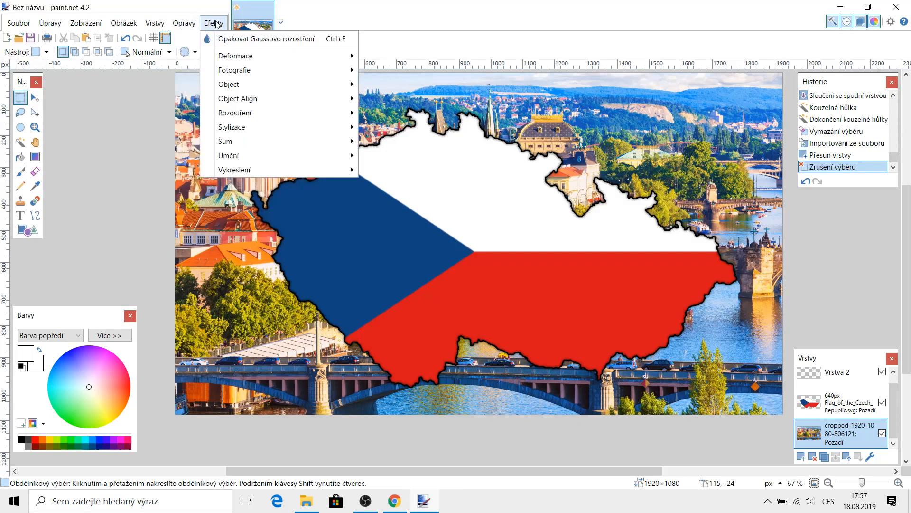
{"action": "mouse_move", "coordinate": [240, 113]}
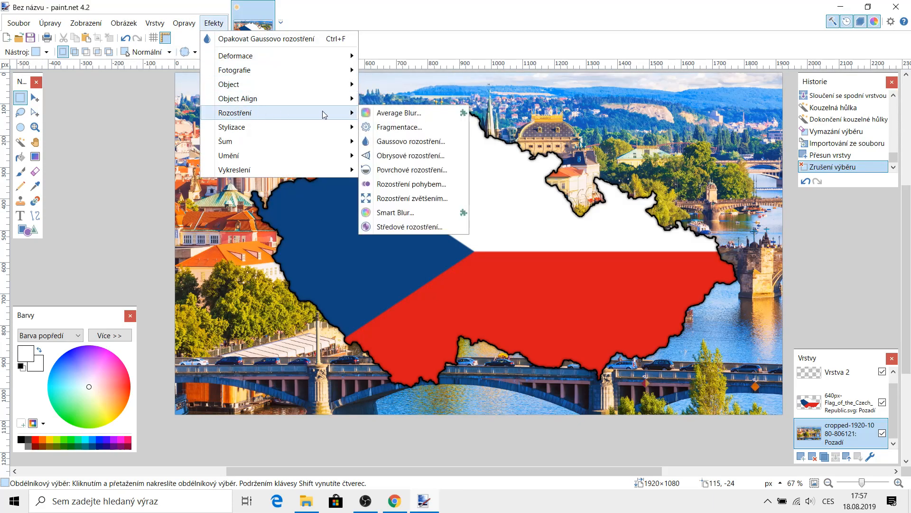
{"action": "left_click", "coordinate": [441, 156]}
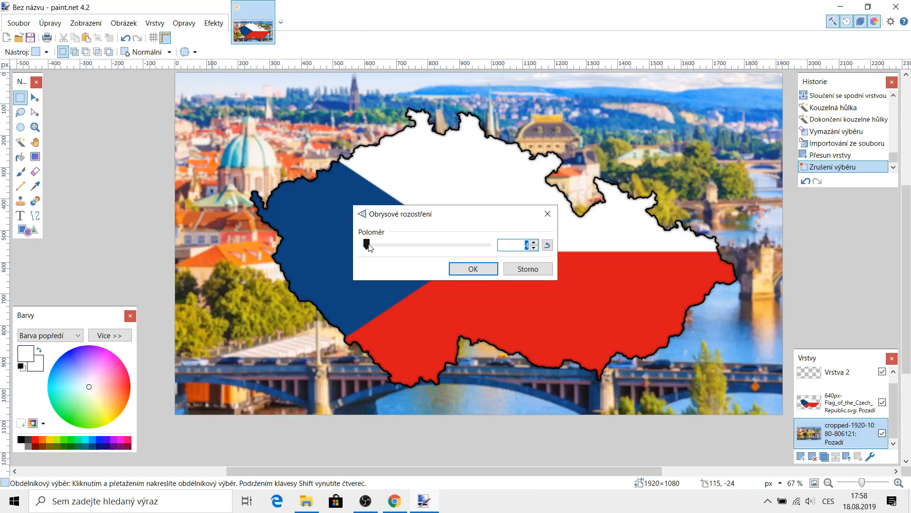
{"action": "left_click_drag", "start_coordinate": [370, 247], "coordinate": [376, 247]}
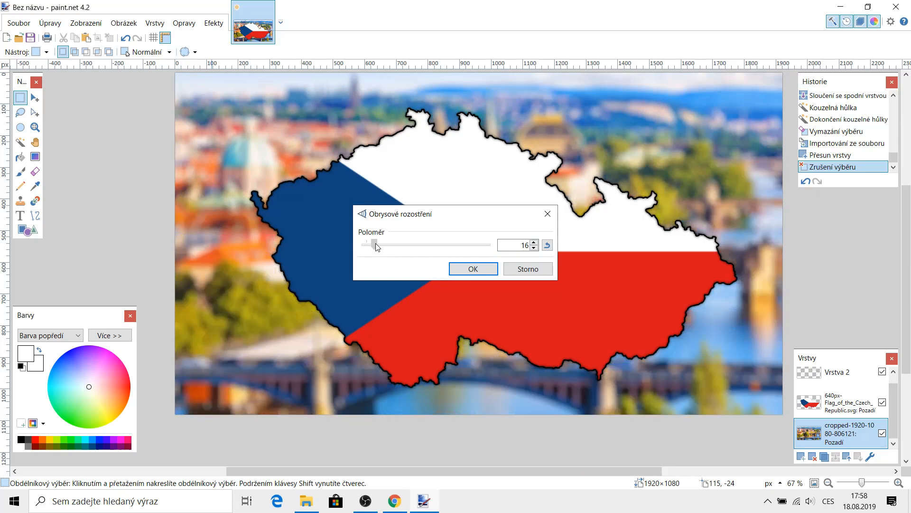
{"action": "left_click_drag", "start_coordinate": [375, 243], "coordinate": [372, 243]}
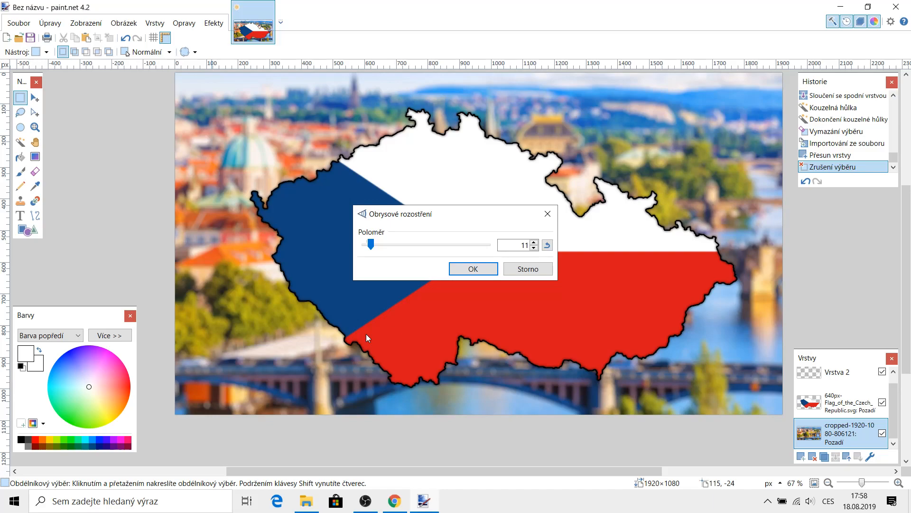
{"action": "key", "text": "Return"}
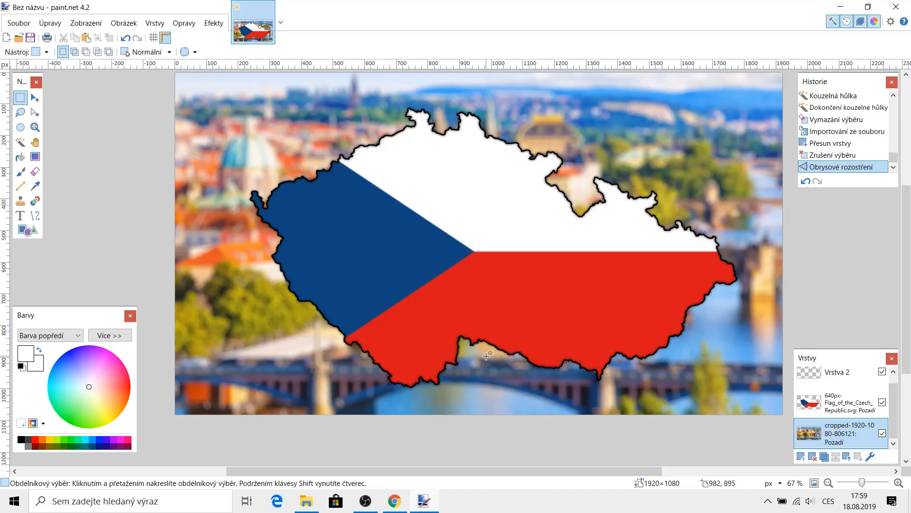
Merge the outline layer Vrstva 2 down into the flag layer beneath it.
{"action": "left_click", "coordinate": [838, 373]}
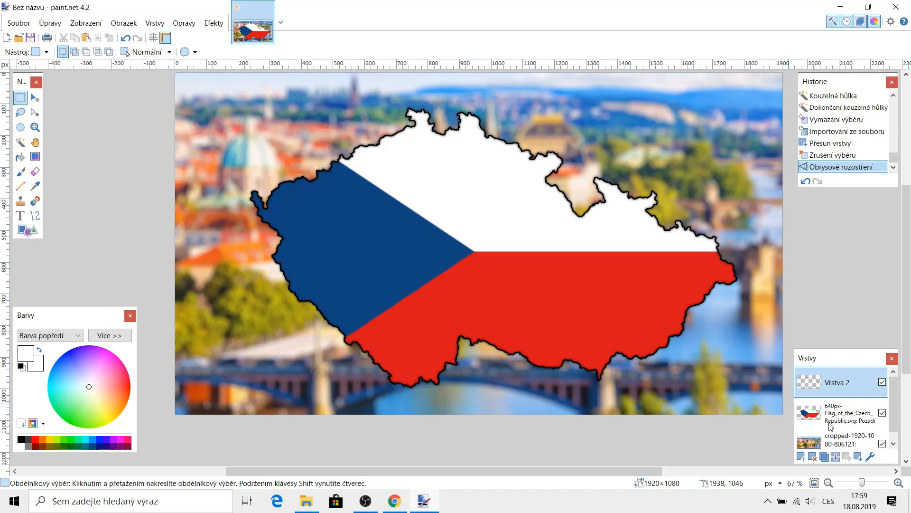
{"action": "left_click", "coordinate": [836, 457]}
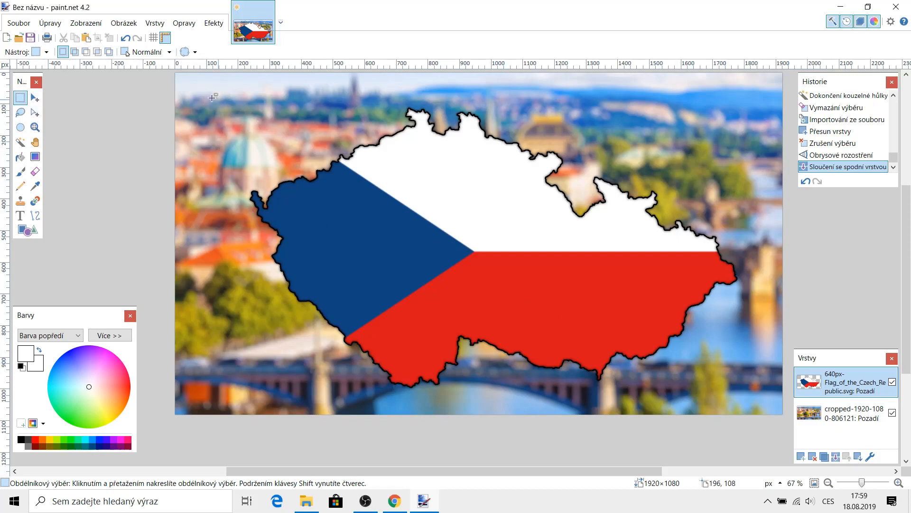
Select the area around the whole map, scale it down and place it in the upper middle of the photo.
{"action": "left_click_drag", "start_coordinate": [199, 70], "coordinate": [762, 415]}
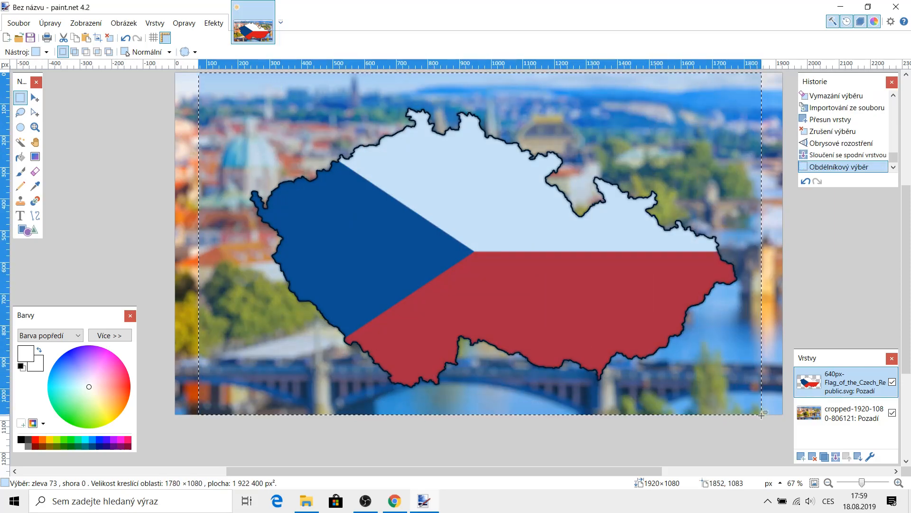
{"action": "left_click", "coordinate": [35, 97]}
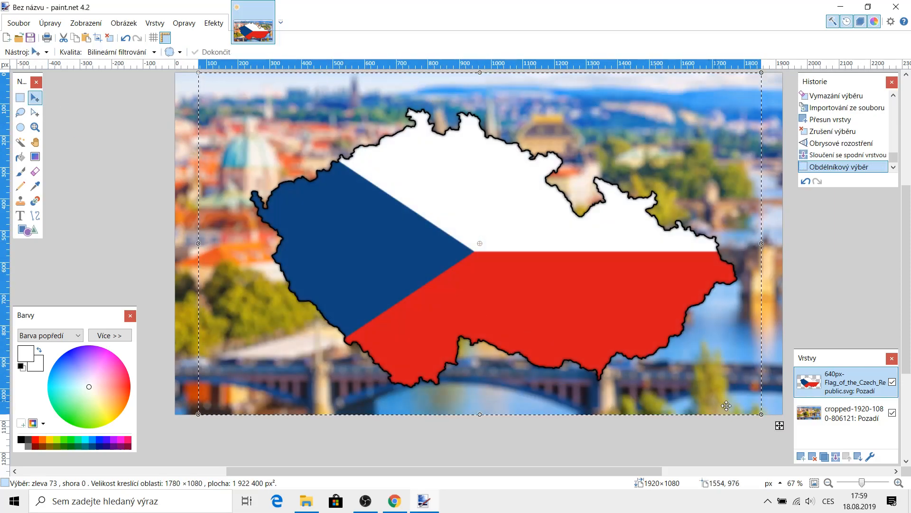
{"action": "left_click_drag", "start_coordinate": [762, 415], "coordinate": [614, 334]}
{"action": "left_click_drag", "start_coordinate": [527, 271], "coordinate": [556, 276]}
{"action": "left_click", "coordinate": [20, 97]}
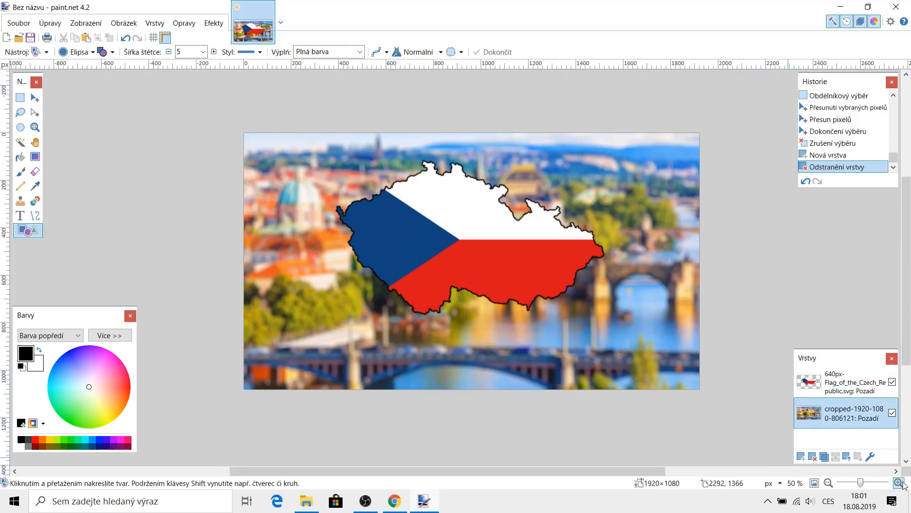
Draw a white-filled circle about 256 × 256 px with a 5 px black outline on the photo layer, centred below the map.
{"action": "left_click", "coordinate": [899, 483]}
{"action": "left_click", "coordinate": [899, 483]}
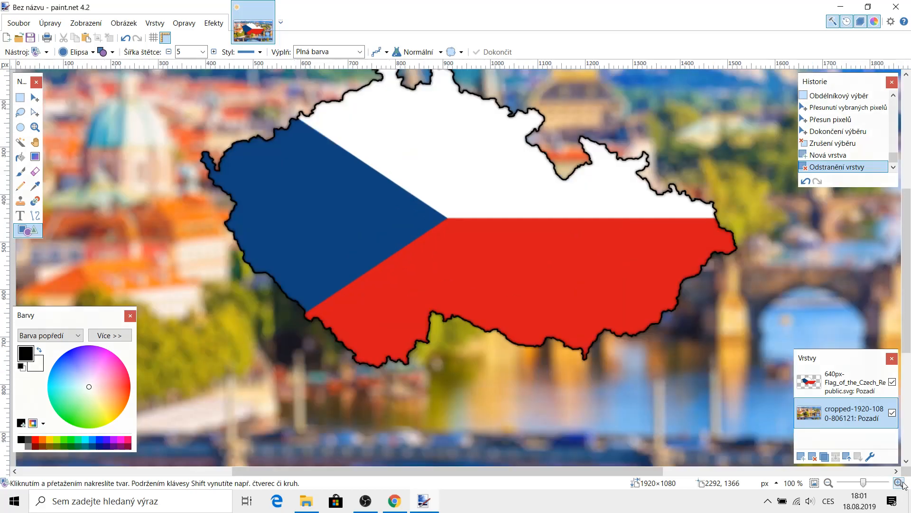
{"action": "left_click", "coordinate": [899, 482]}
{"action": "scroll", "coordinate": [535, 368], "scroll_direction": "down", "scroll_amount": 5}
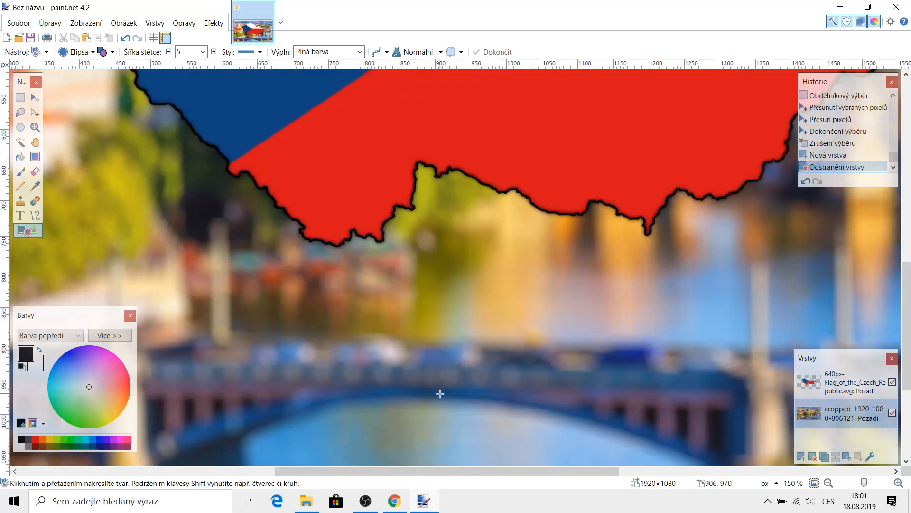
{"action": "scroll", "coordinate": [440, 394], "scroll_direction": "down", "scroll_amount": 3}
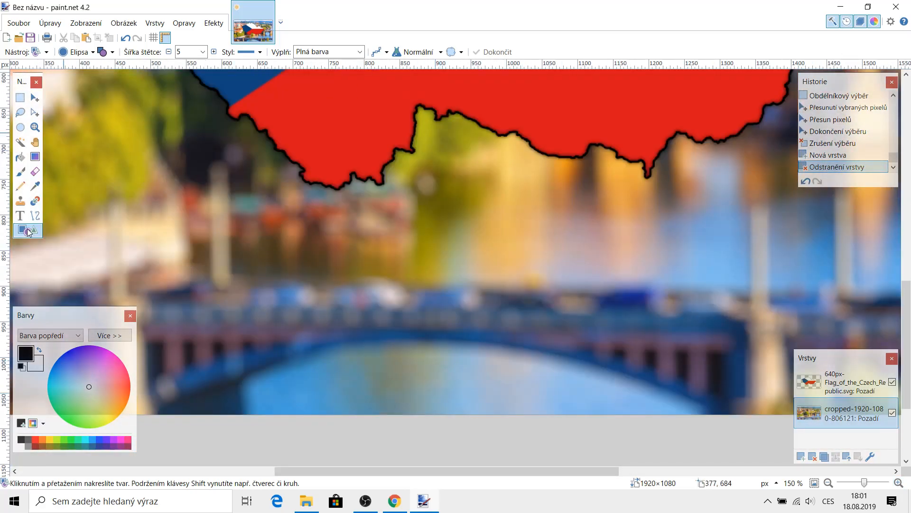
{"action": "left_click", "coordinate": [115, 53]}
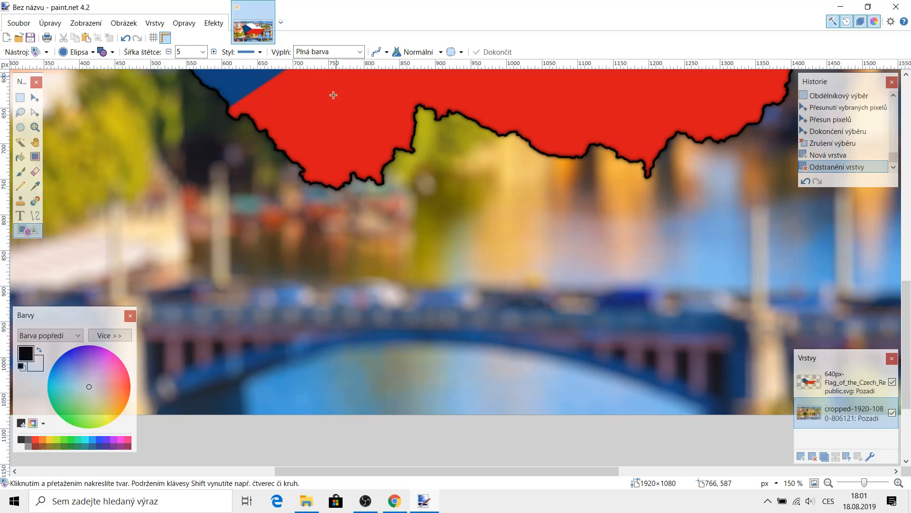
{"action": "left_click_drag", "start_coordinate": [406, 225], "coordinate": [639, 400]}
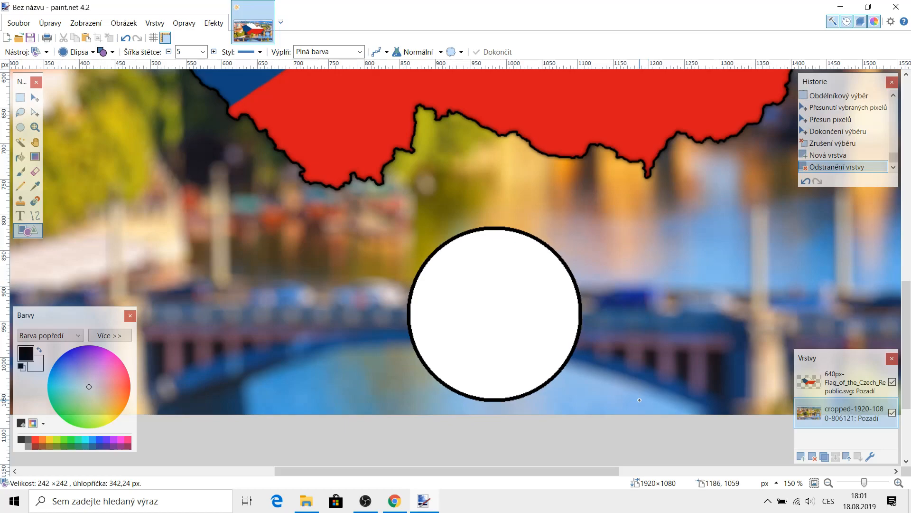
{"action": "left_click_drag", "start_coordinate": [639, 400], "coordinate": [640, 400]}
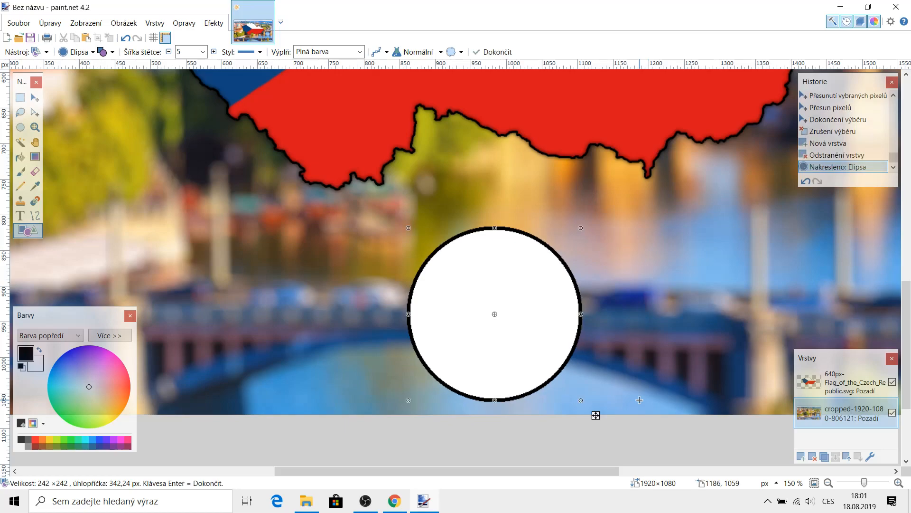
{"action": "left_click_drag", "start_coordinate": [524, 359], "coordinate": [519, 348]}
{"action": "left_click_drag", "start_coordinate": [576, 390], "coordinate": [592, 401]}
{"action": "left_click_drag", "start_coordinate": [550, 368], "coordinate": [544, 364]}
Select the white interior of the circle with the Magic Wand and delete it.
{"action": "left_click", "coordinate": [23, 145]}
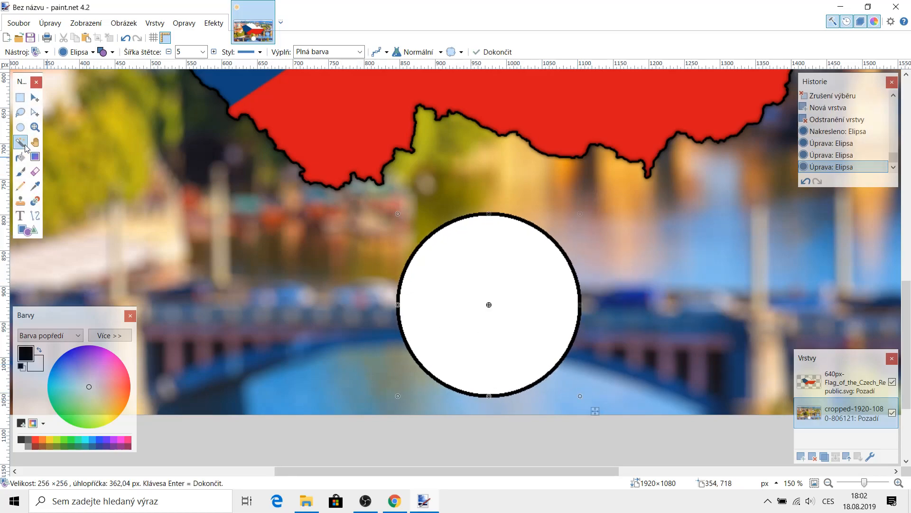
{"action": "left_click", "coordinate": [497, 279]}
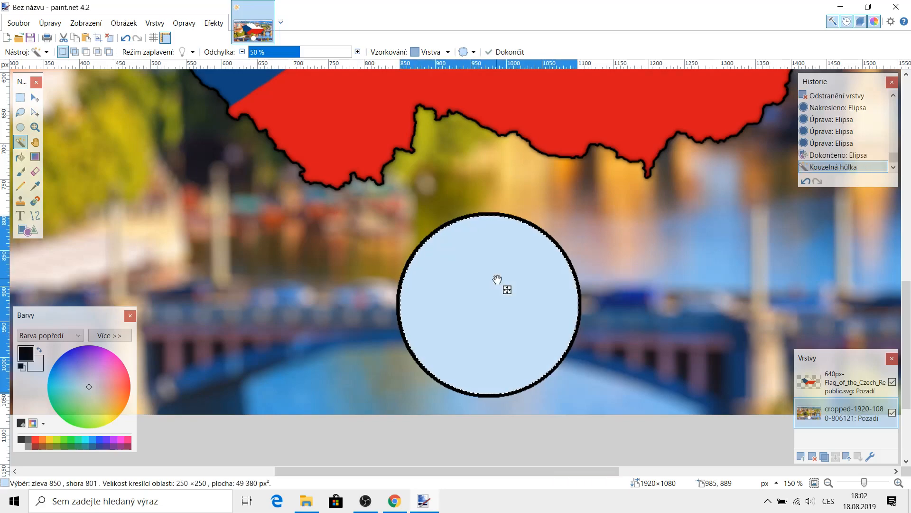
{"action": "key", "text": "Delete"}
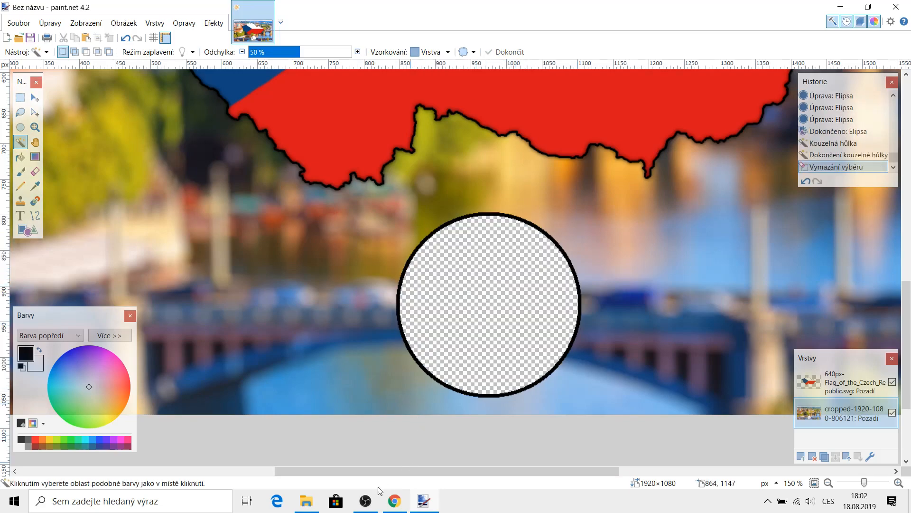
Import the Czech flag PNG as a new layer and move it beneath the city photo layer.
{"action": "left_click", "coordinate": [318, 500]}
{"action": "mouse_move", "coordinate": [290, 204]}
{"action": "left_mouse_down"}
{"action": "mouse_move", "coordinate": [397, 223]}
{"action": "mouse_move", "coordinate": [734, 216]}
{"action": "left_mouse_up"}
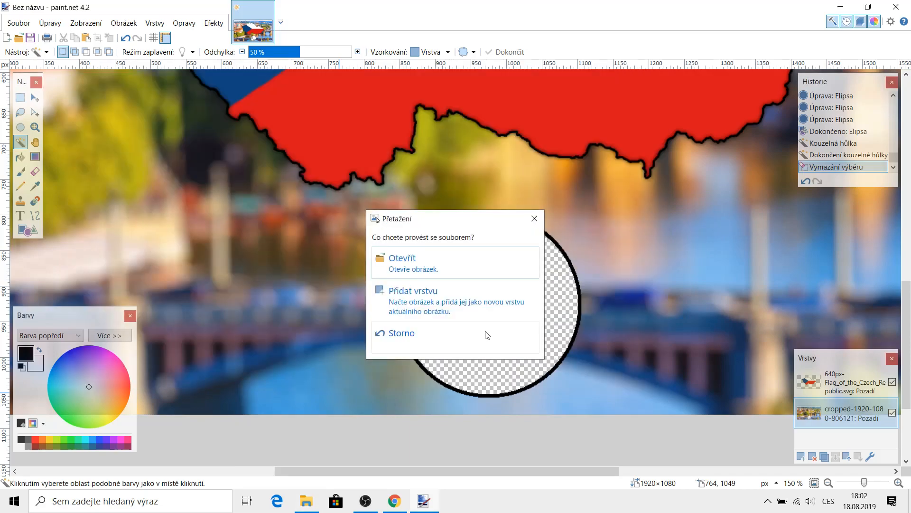
{"action": "left_click", "coordinate": [418, 295]}
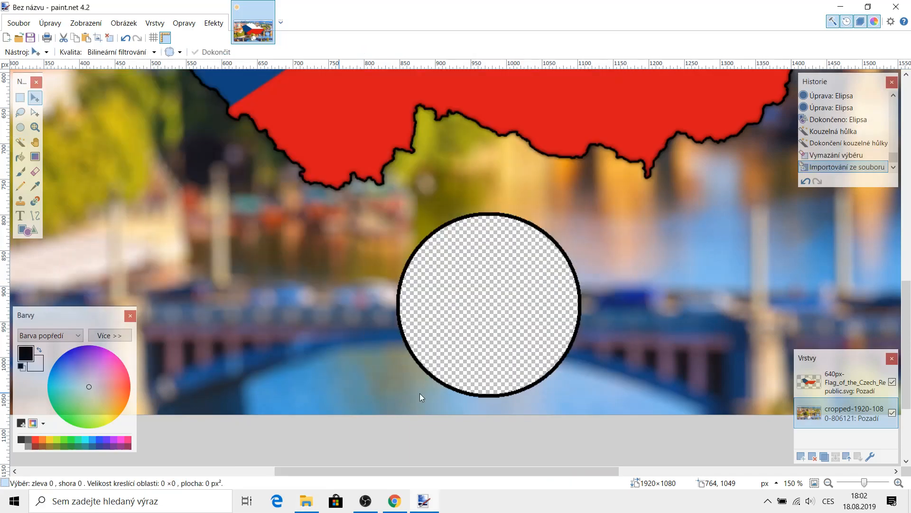
{"action": "left_click", "coordinate": [828, 482]}
{"action": "left_click", "coordinate": [828, 483]}
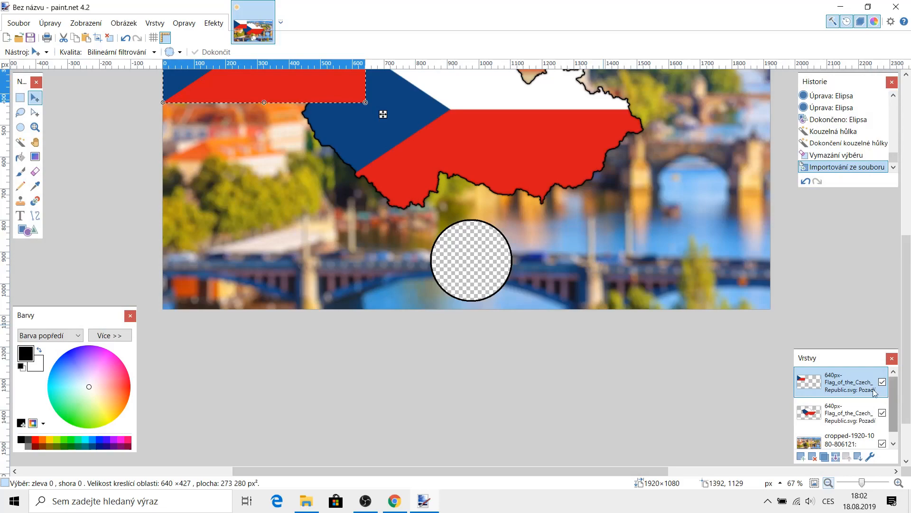
{"action": "left_click_drag", "start_coordinate": [842, 401], "coordinate": [842, 440]}
Position the flag so it fills the circular hole, deselect it, and merge the city photo layer down into it.
{"action": "left_click_drag", "start_coordinate": [286, 84], "coordinate": [495, 308]}
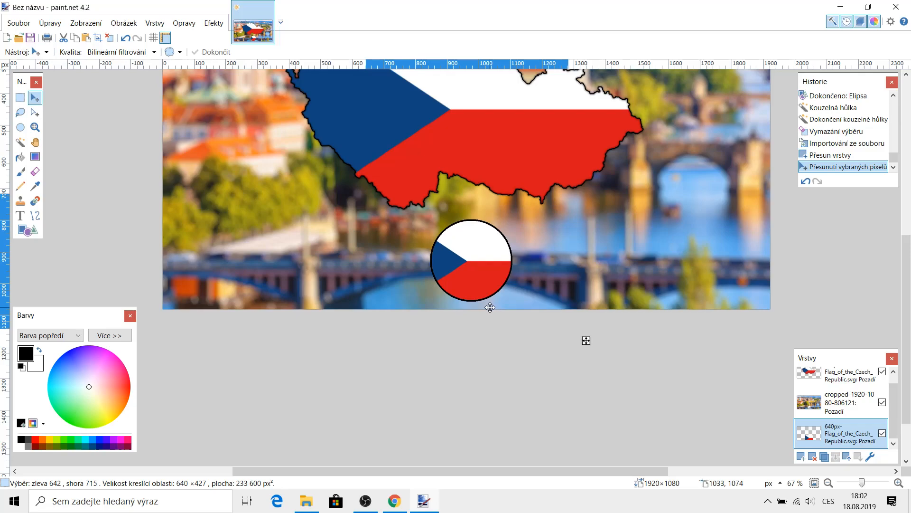
{"action": "left_click", "coordinate": [20, 98]}
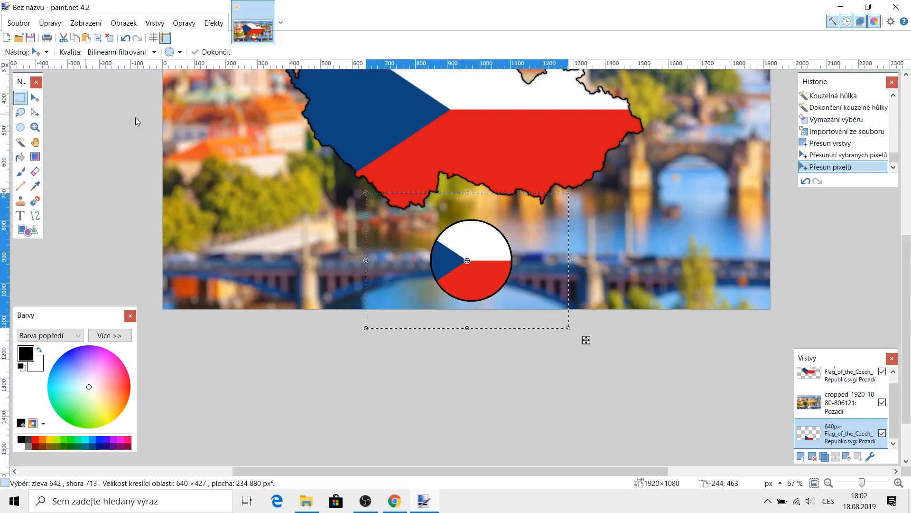
{"action": "left_click", "coordinate": [497, 269]}
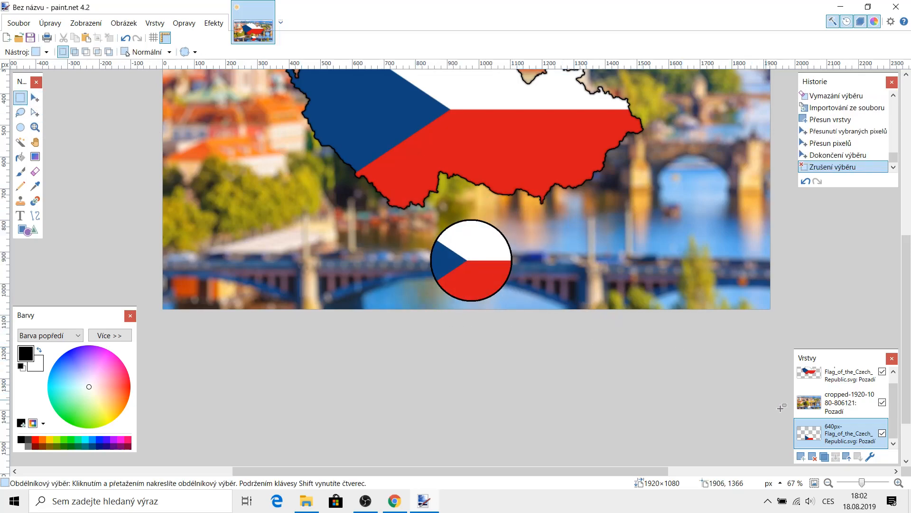
{"action": "left_click", "coordinate": [854, 406]}
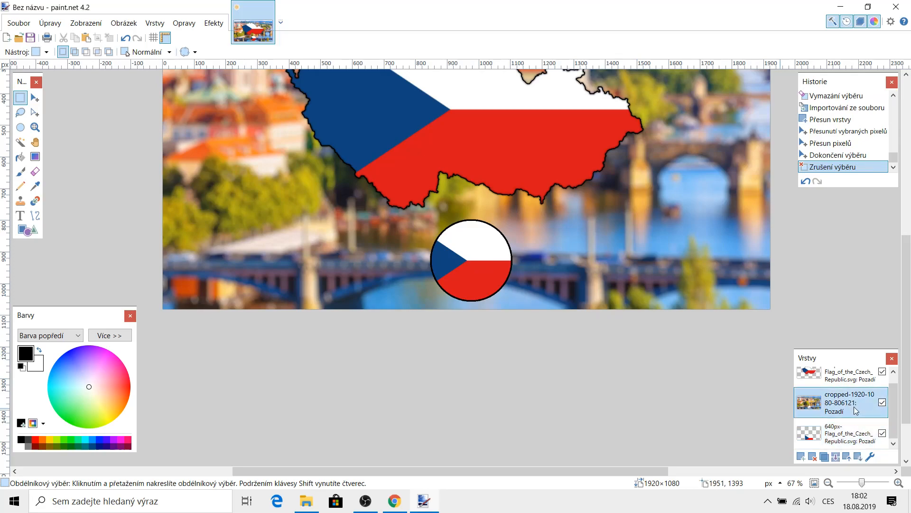
{"action": "left_click", "coordinate": [837, 457]}
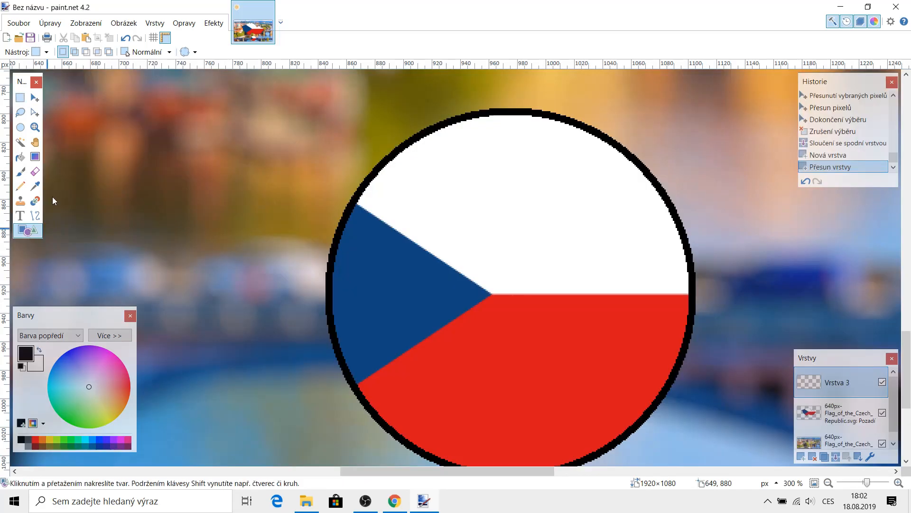
Draw a small upright white ellipse with a black outline on Vrstva 3 as the ball's left eye.
{"action": "left_click", "coordinate": [27, 230]}
{"action": "left_click_drag", "start_coordinate": [417, 188], "coordinate": [494, 292]}
{"action": "left_click_drag", "start_coordinate": [507, 283], "coordinate": [497, 284]}
{"action": "left_click_drag", "start_coordinate": [485, 267], "coordinate": [478, 262]}
{"action": "left_click_drag", "start_coordinate": [444, 263], "coordinate": [445, 300]}
Select the lower part of the eye ellipse and delete it to leave an open arch.
{"action": "left_click", "coordinate": [20, 98]}
{"action": "left_click_drag", "start_coordinate": [403, 259], "coordinate": [486, 302]}
{"action": "left_click", "coordinate": [403, 259]}
{"action": "key", "text": "Delete"}
Close the base of the arched eye with a horizontal black line 54 px long and 5 px wide.
{"action": "left_click", "coordinate": [36, 216]}
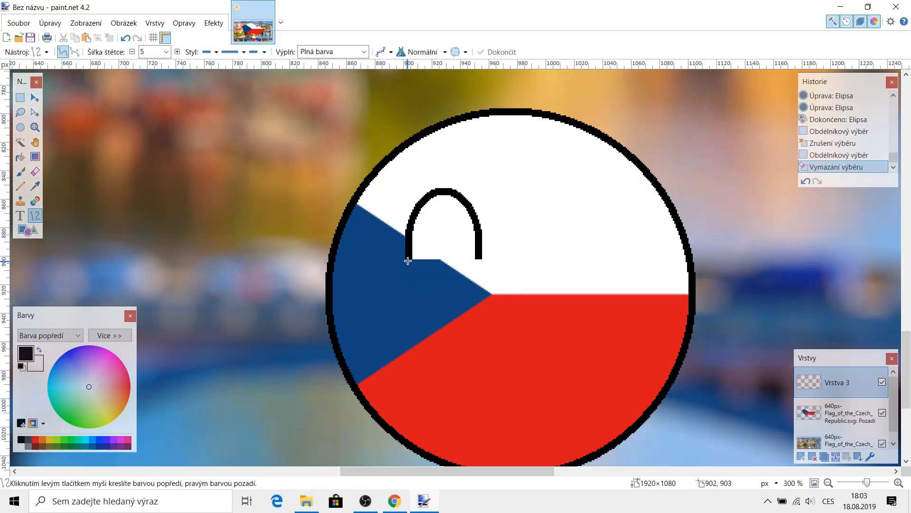
{"action": "left_click_drag", "start_coordinate": [404, 261], "coordinate": [418, 262]}
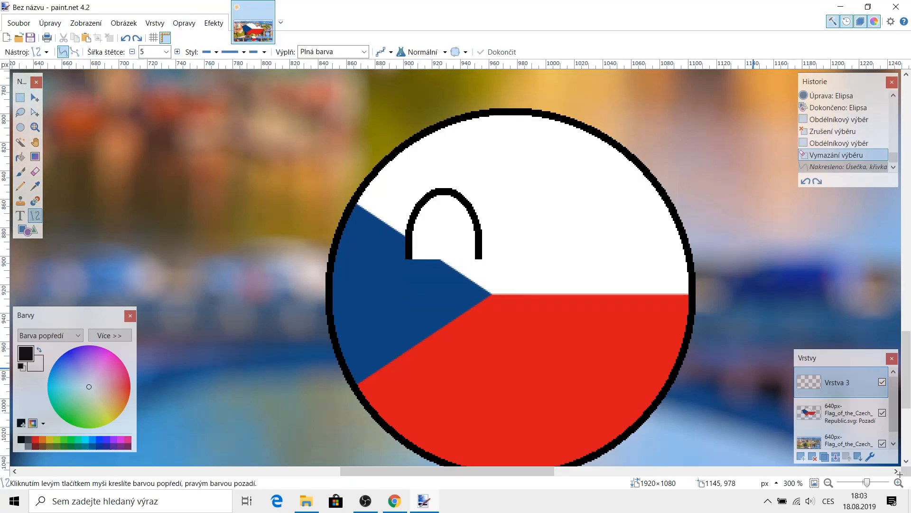
{"action": "scroll", "coordinate": [408, 263], "scroll_direction": "up", "scroll_amount": 5}
{"action": "left_click_drag", "start_coordinate": [354, 253], "coordinate": [523, 252]}
{"action": "key", "text": "Return"}
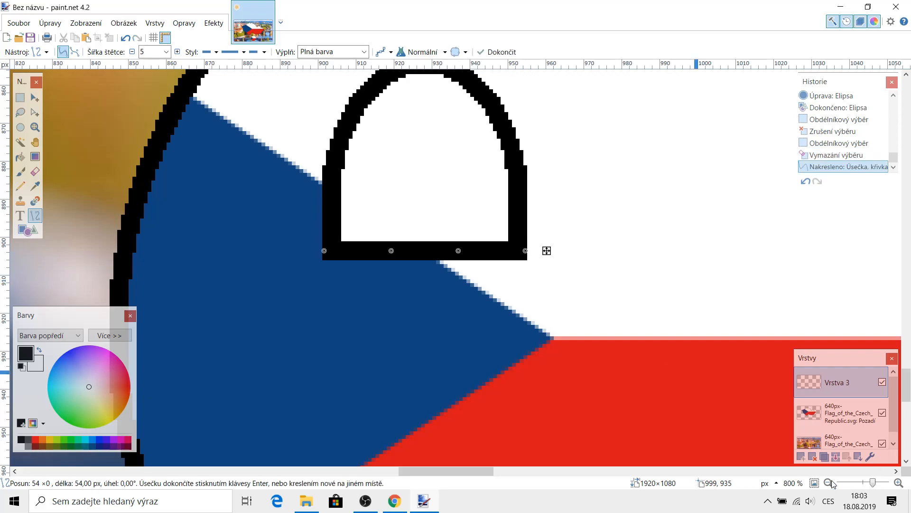
Copy the finished eye, paste it, move the duplicate level across to the ball's right side, and deselect it.
{"action": "scroll", "coordinate": [522, 254], "scroll_direction": "down", "scroll_amount": 3}
{"action": "key", "text": "s"}
{"action": "left_click_drag", "start_coordinate": [369, 145], "coordinate": [509, 278]}
{"action": "left_click", "coordinate": [34, 97]}
{"action": "key", "text": "ctrl+c"}
{"action": "key", "text": "ctrl+v"}
{"action": "left_click_drag", "start_coordinate": [458, 249], "coordinate": [655, 249]}
{"action": "left_click", "coordinate": [830, 484]}
{"action": "left_click", "coordinate": [829, 484]}
{"action": "left_click", "coordinate": [830, 484]}
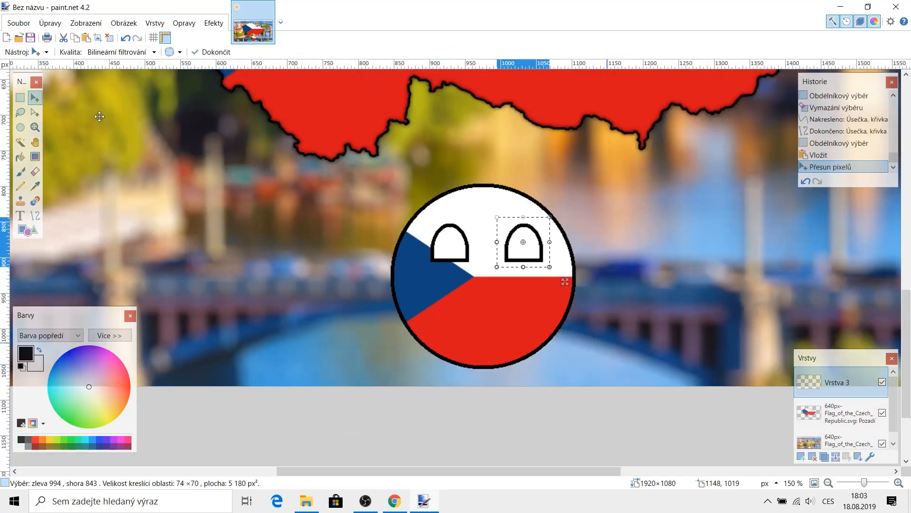
{"action": "left_click", "coordinate": [19, 97]}
{"action": "left_click", "coordinate": [410, 336]}
Add a new layer and write CZECH in white Bahnschrift, size 144, in the lower-left area of the image.
{"action": "scroll", "coordinate": [410, 336], "scroll_direction": "up", "scroll_amount": 2}
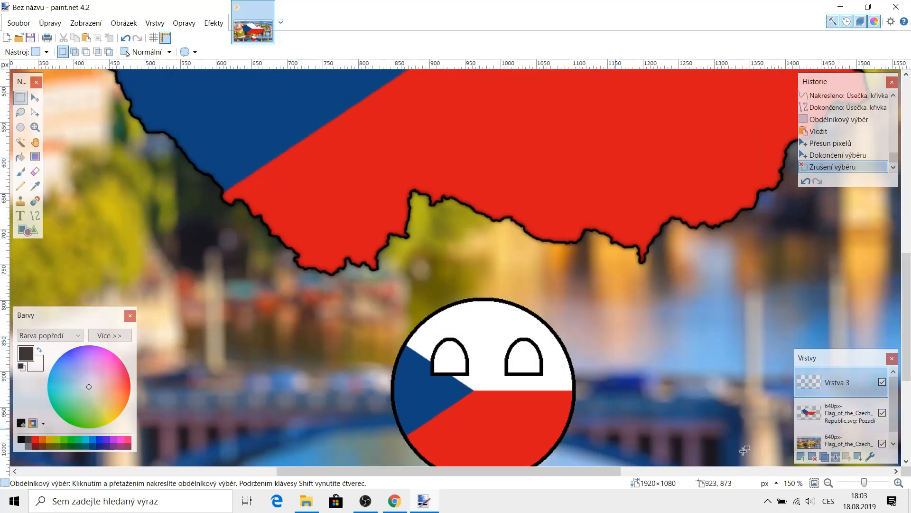
{"action": "left_click", "coordinate": [828, 483]}
{"action": "left_click", "coordinate": [828, 482]}
{"action": "key", "text": "ctrl+shift+n"}
{"action": "key", "text": "x"}
{"action": "key", "text": "t"}
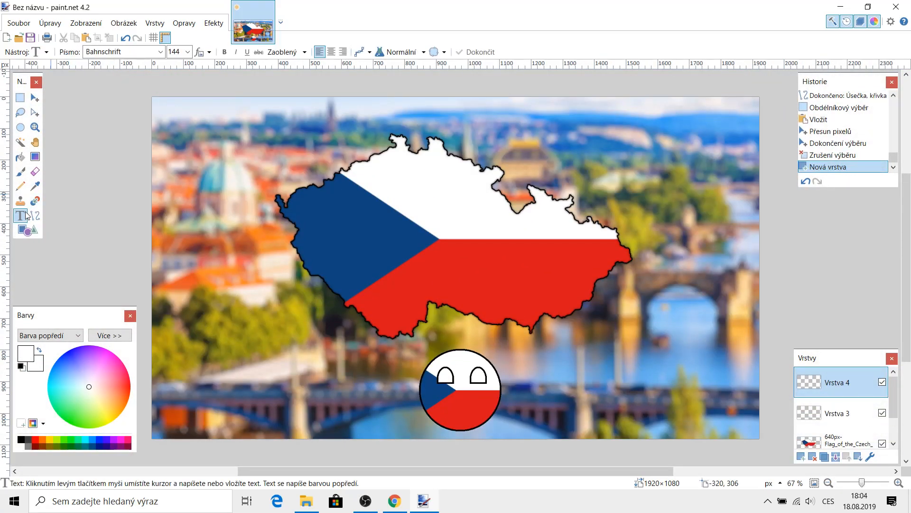
{"action": "left_click", "coordinate": [160, 52]}
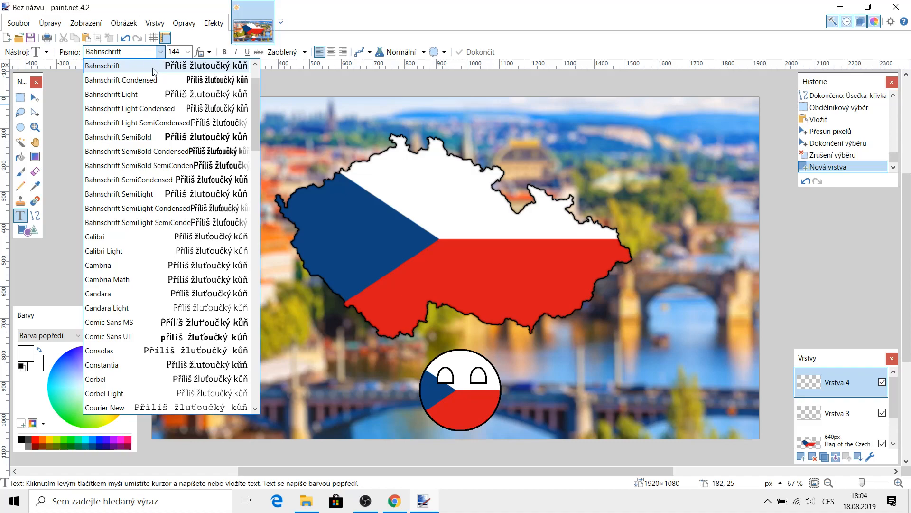
{"action": "left_click", "coordinate": [155, 69]}
{"action": "left_click", "coordinate": [194, 384]}
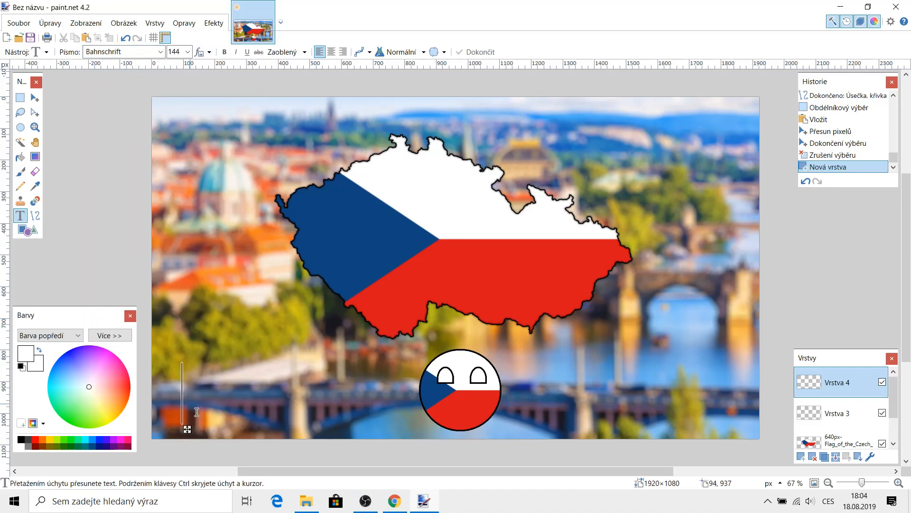
{"action": "left_click_drag", "start_coordinate": [189, 429], "coordinate": [190, 422]}
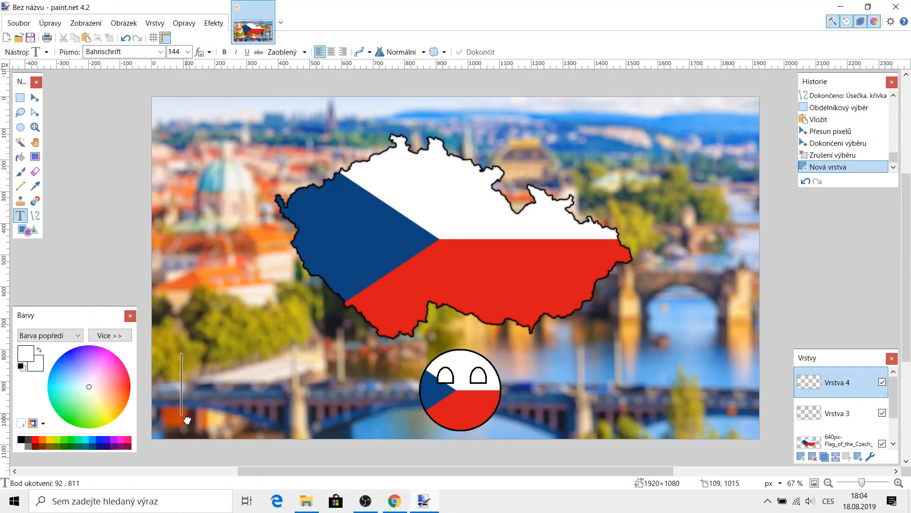
{"action": "type", "text": "CZECH"}
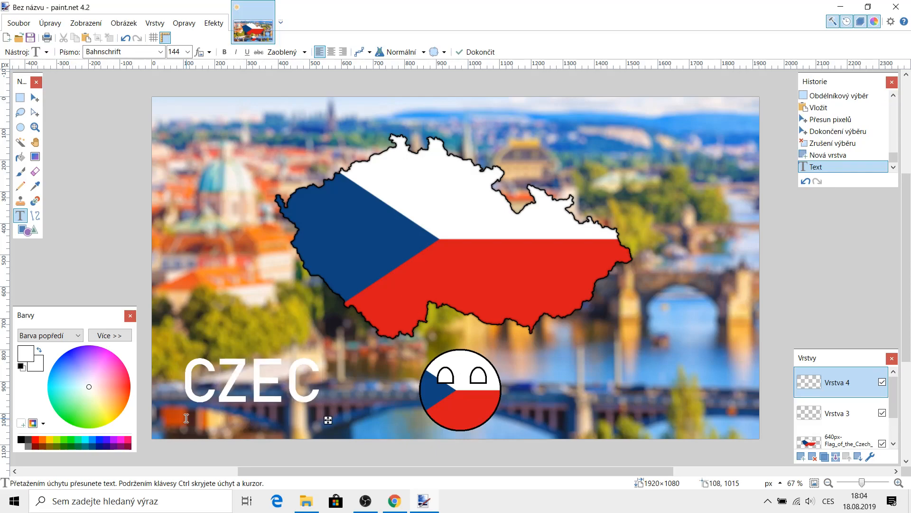
Add the text REPUBLIC in the same style, move it to the image's upper-right corner, and finish the text.
{"action": "left_click", "coordinate": [540, 421]}
{"action": "type", "text": "REPUBLIC"}
{"action": "left_click_drag", "start_coordinate": [434, 426], "coordinate": [377, 179]}
{"action": "left_click_drag", "start_coordinate": [481, 471], "coordinate": [336, 475]}
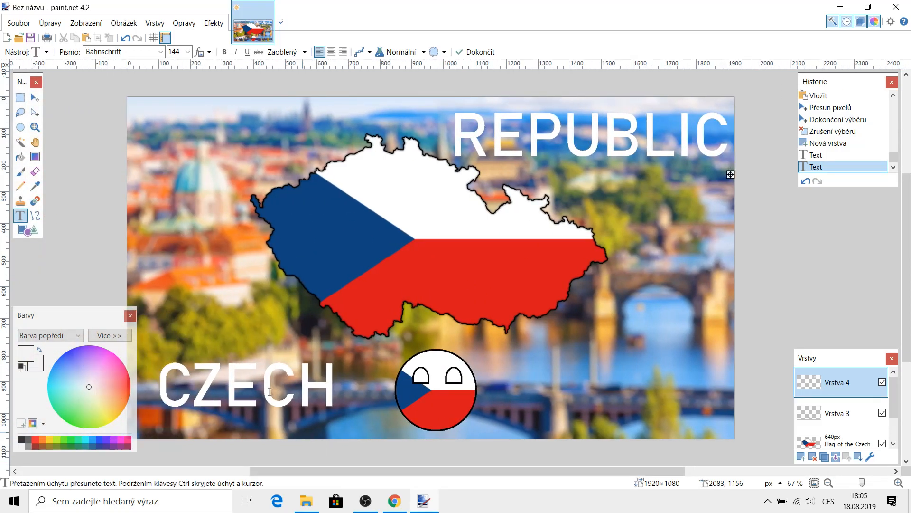
{"action": "left_click", "coordinate": [20, 98]}
Apply a black Drop Shadow to the text layer with zero offset, widening radius 8, blur radius 5 and opacity 255.
{"action": "left_click", "coordinate": [213, 23]}
{"action": "mouse_move", "coordinate": [266, 84]}
{"action": "left_click", "coordinate": [387, 84]}
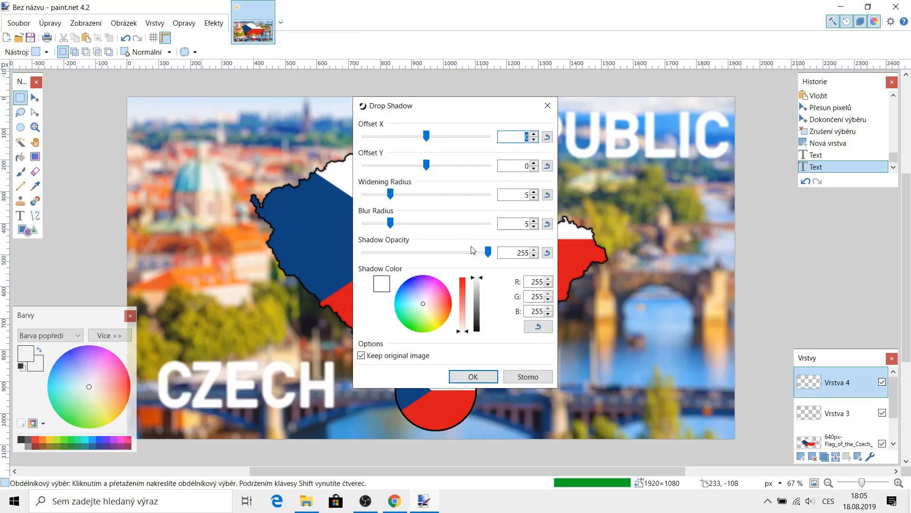
{"action": "left_click_drag", "start_coordinate": [477, 278], "coordinate": [477, 331]}
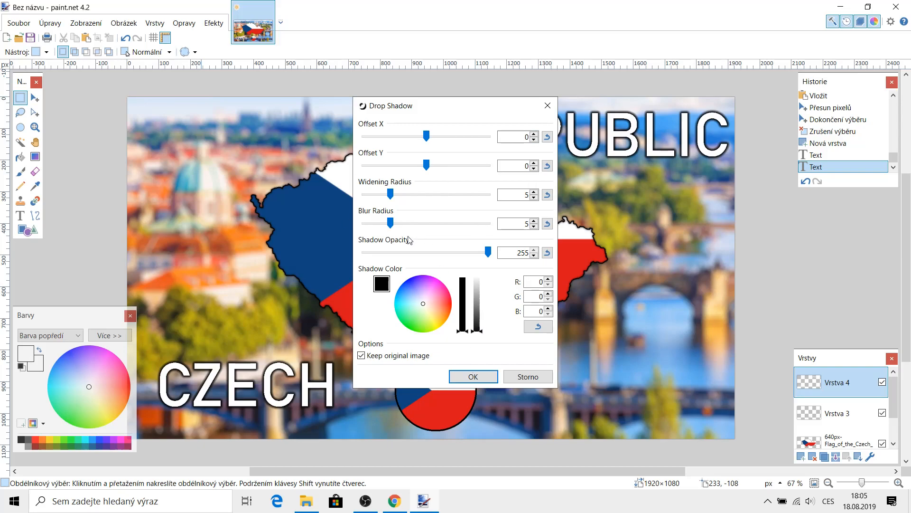
{"action": "left_click_drag", "start_coordinate": [391, 193], "coordinate": [404, 191]}
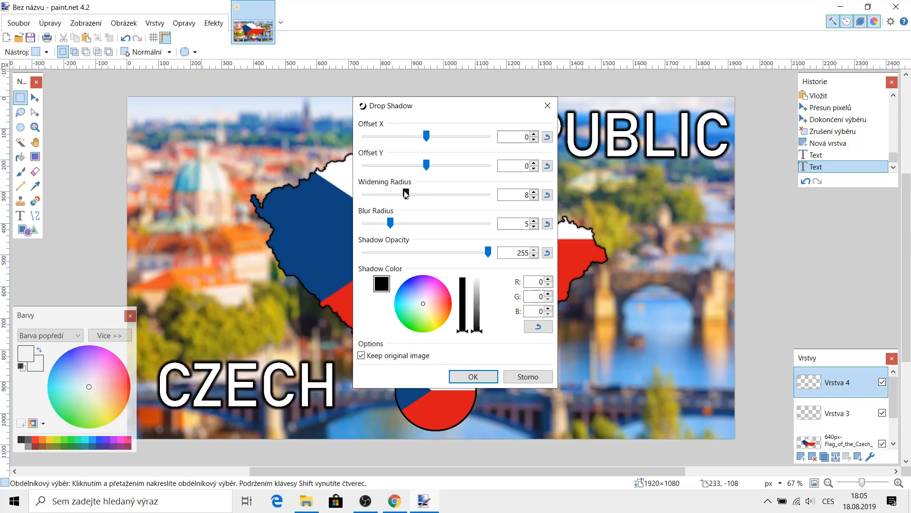
{"action": "left_click", "coordinate": [462, 380]}
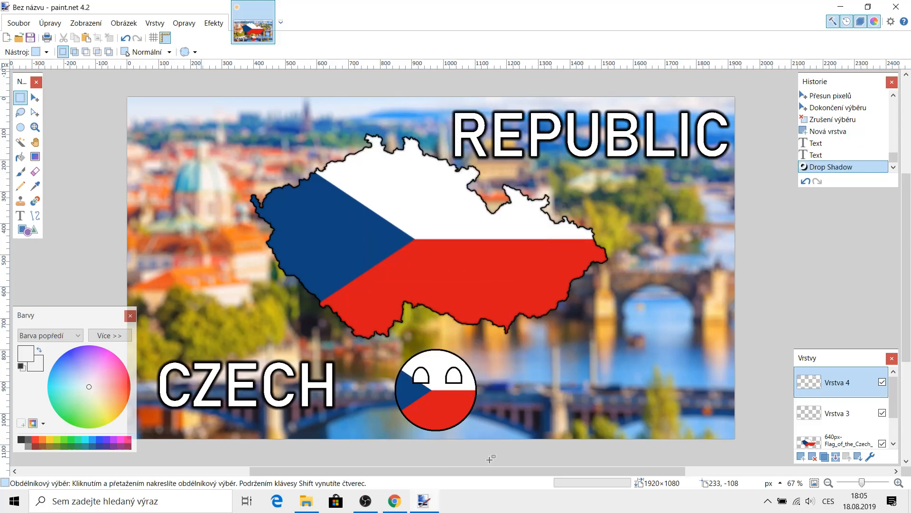
Merge the text layer downward three times, combining the text, countryball, map and city photo into a single layer.
{"action": "left_click", "coordinate": [836, 457]}
{"action": "left_click", "coordinate": [836, 457]}
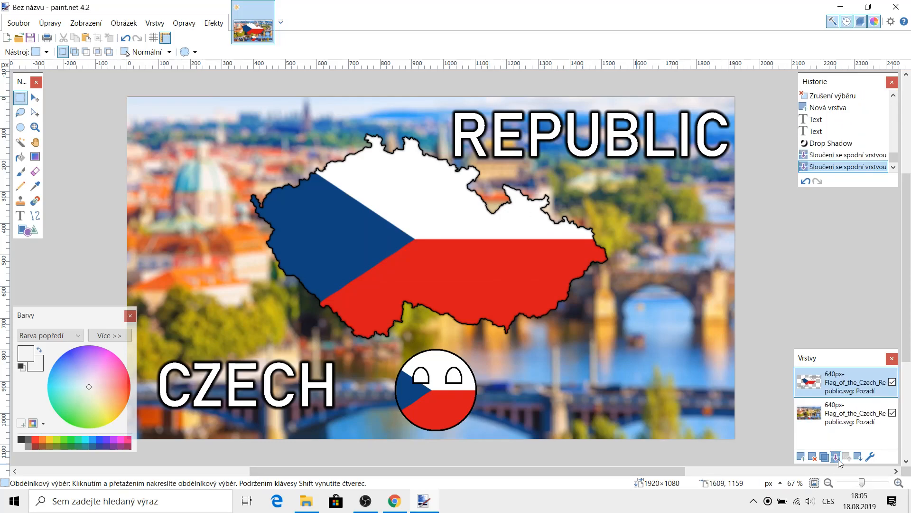
{"action": "left_click", "coordinate": [836, 457]}
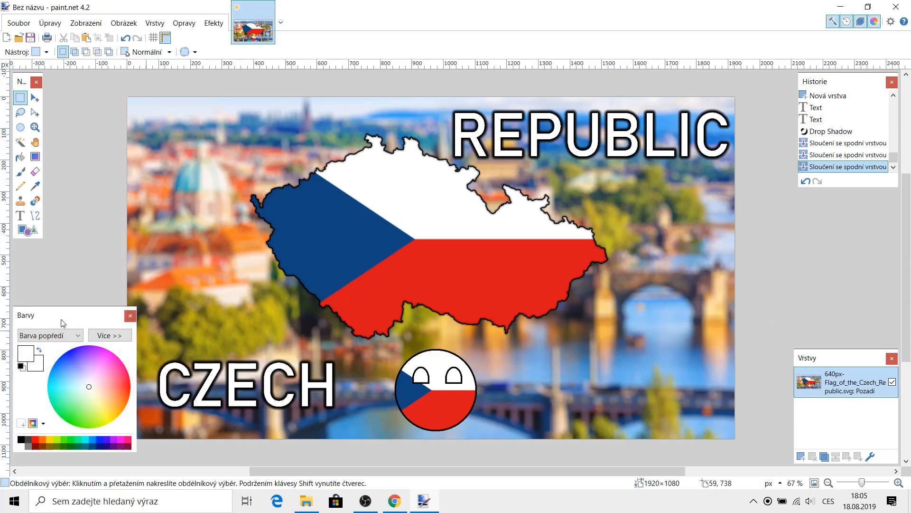
{"action": "left_click_drag", "start_coordinate": [69, 324], "coordinate": [51, 323]}
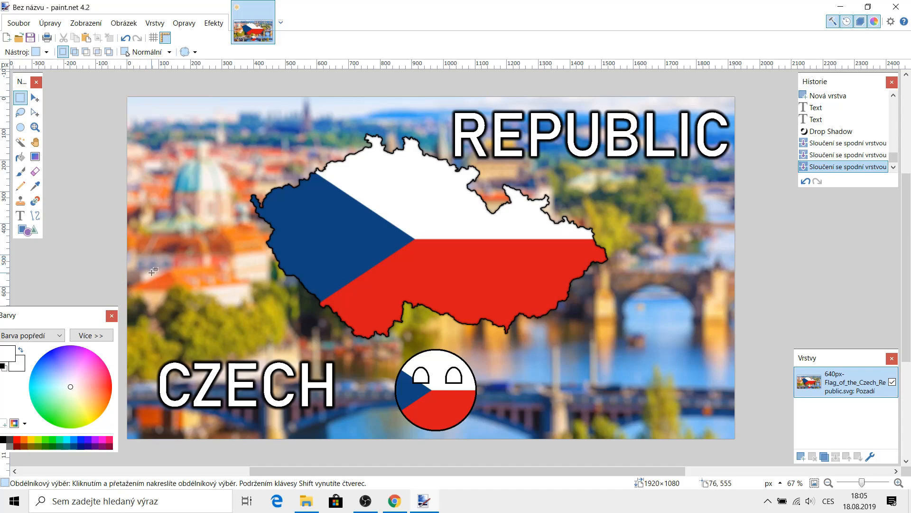
{"action": "left_click", "coordinate": [19, 23]}
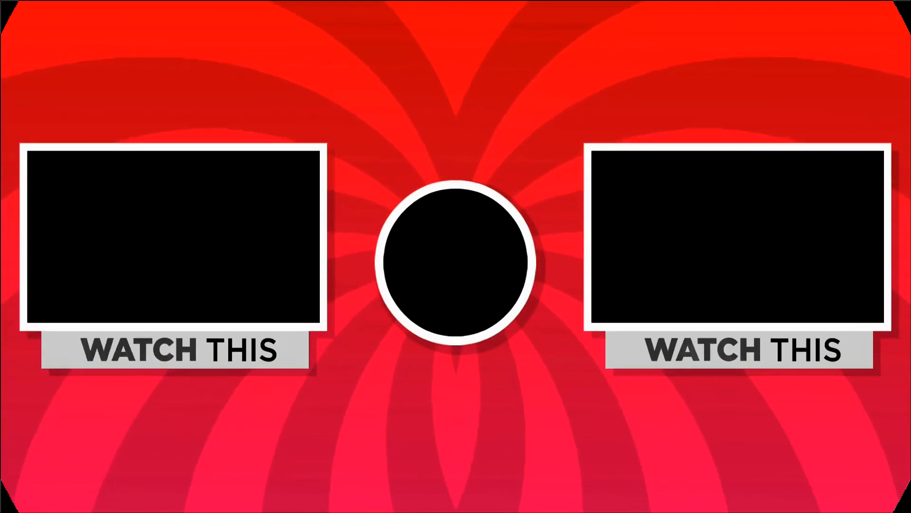